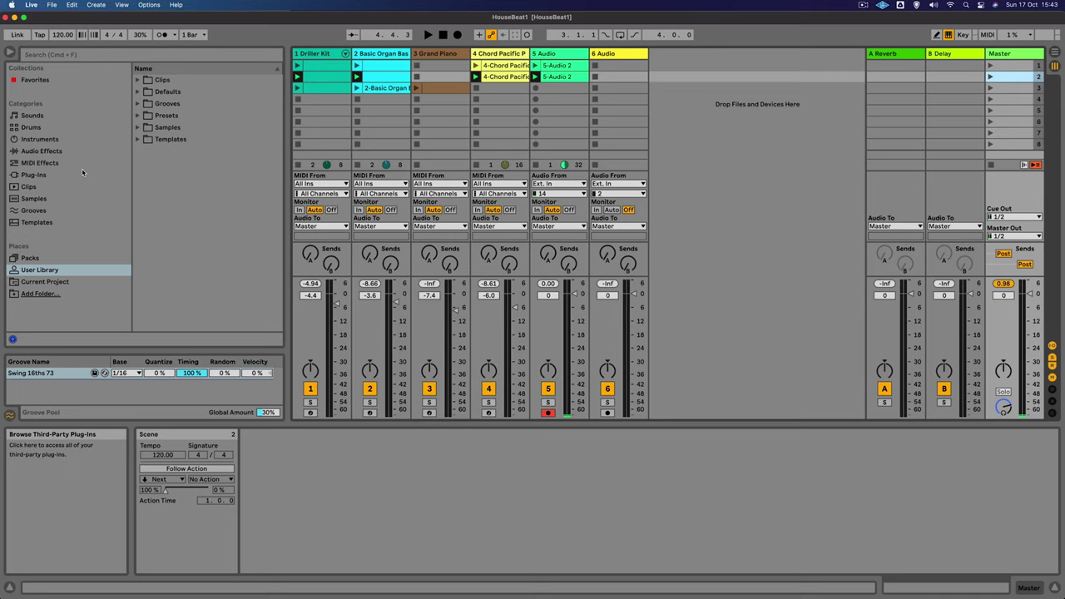
- Look through Simpler's preset folders among the instruments, including Ambient & Evolving, Bass, Effects and Pad
{"action": "left_click", "coordinate": [108, 138]}
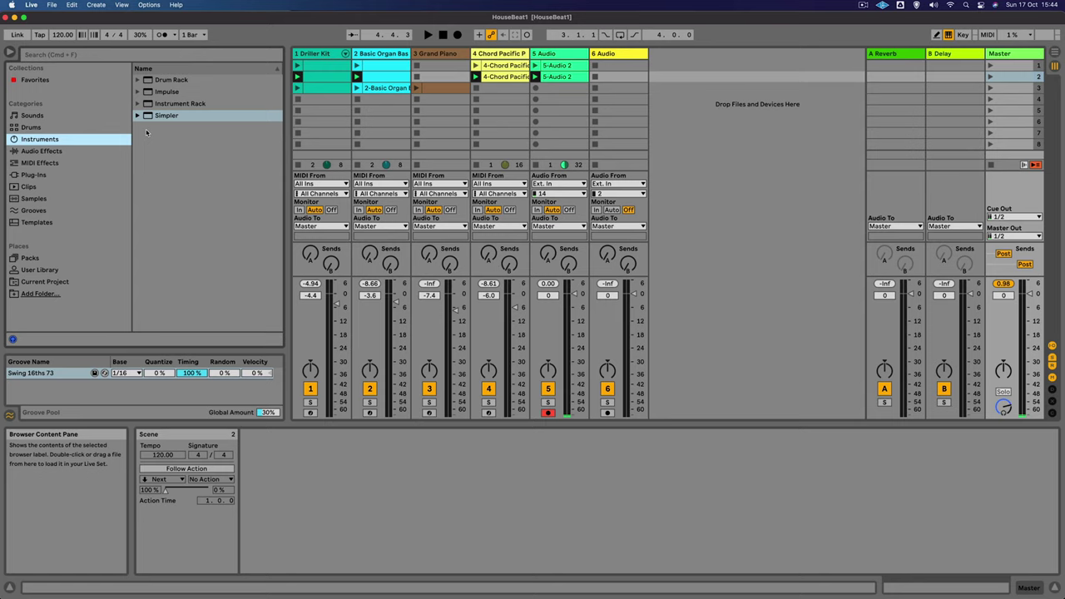
{"action": "left_click", "coordinate": [138, 116]}
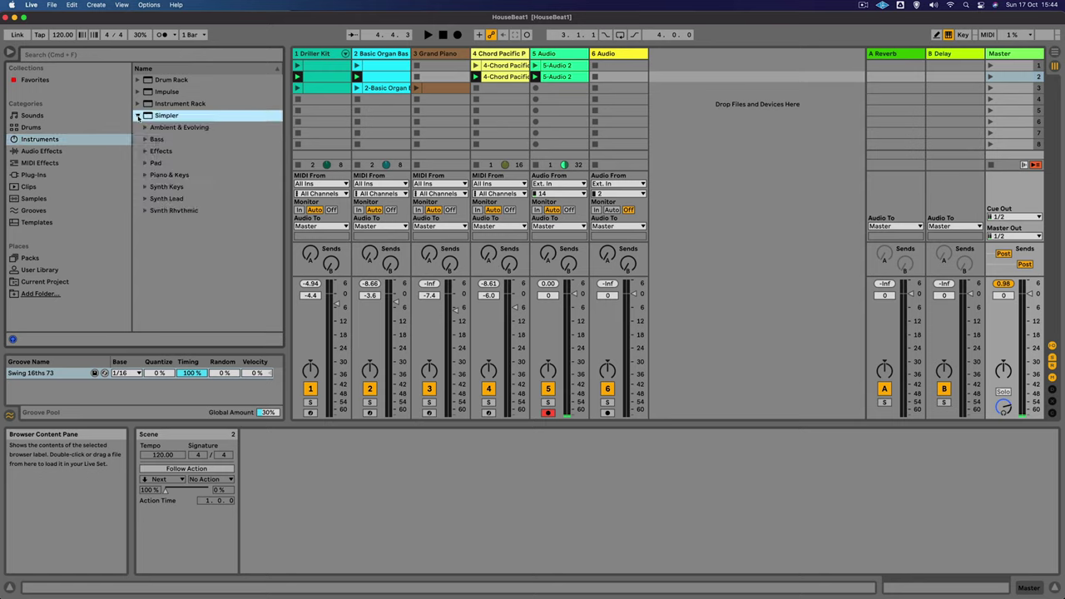
{"action": "left_click", "coordinate": [142, 128]}
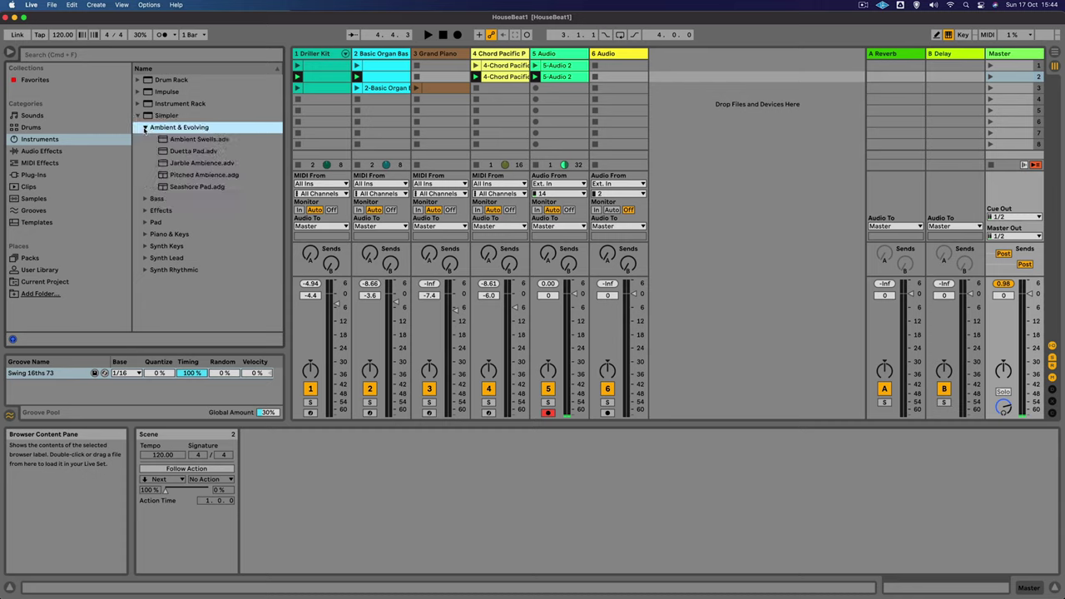
{"action": "left_click", "coordinate": [142, 126]}
{"action": "left_click", "coordinate": [144, 138]}
{"action": "left_click", "coordinate": [144, 139]}
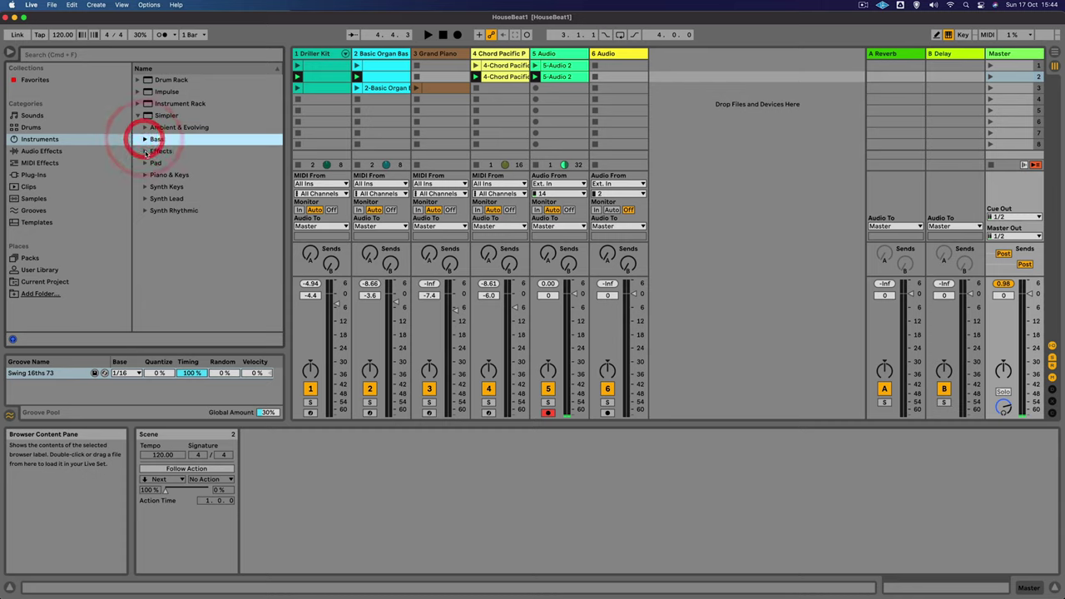
{"action": "left_click", "coordinate": [145, 151]}
{"action": "left_click", "coordinate": [145, 152]}
{"action": "left_click", "coordinate": [145, 163]}
{"action": "left_click", "coordinate": [144, 164]}
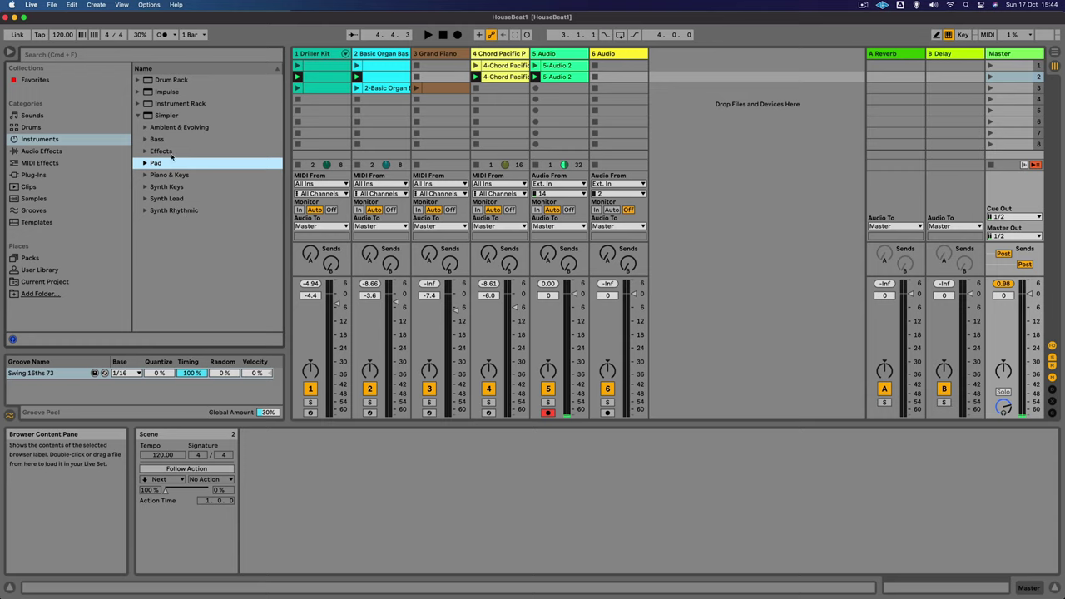
{"action": "left_click", "coordinate": [158, 117]}
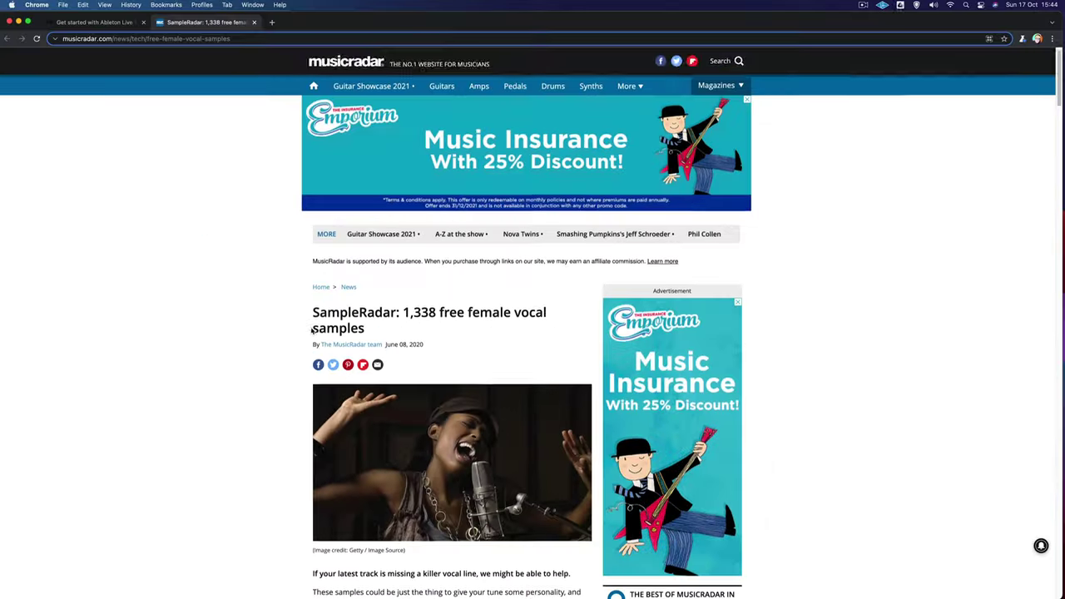
- Switch to Chrome and read through the MusicRadar page offering free female vocal samples
{"action": "scroll", "coordinate": [86, 382], "scroll_direction": "down", "scroll_amount": 3}
{"action": "scroll", "coordinate": [309, 331], "scroll_direction": "down", "scroll_amount": 15}
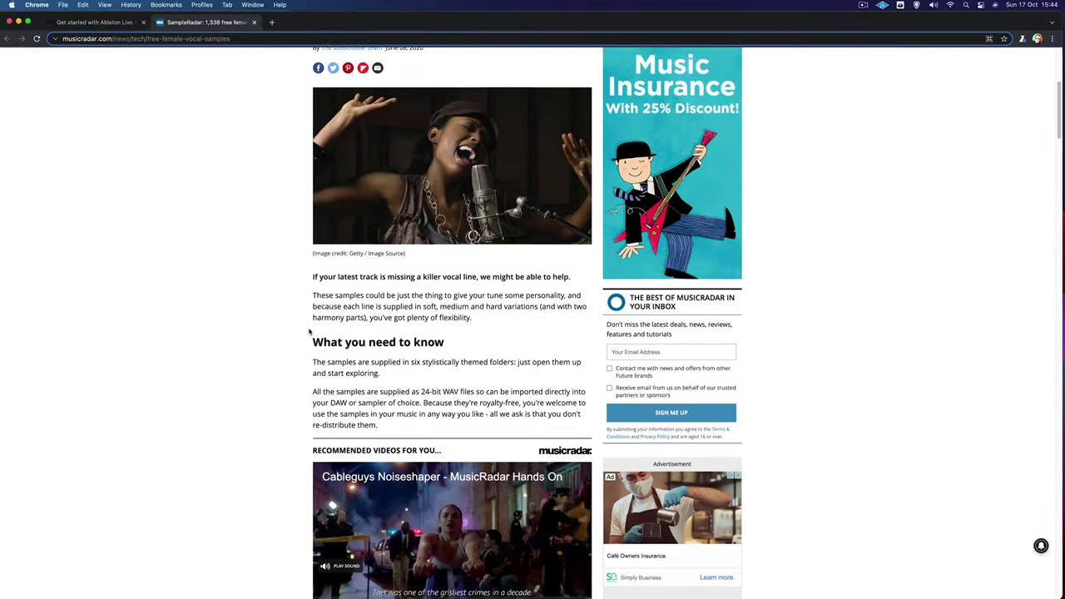
{"action": "scroll", "coordinate": [309, 331], "scroll_direction": "down", "scroll_amount": 12}
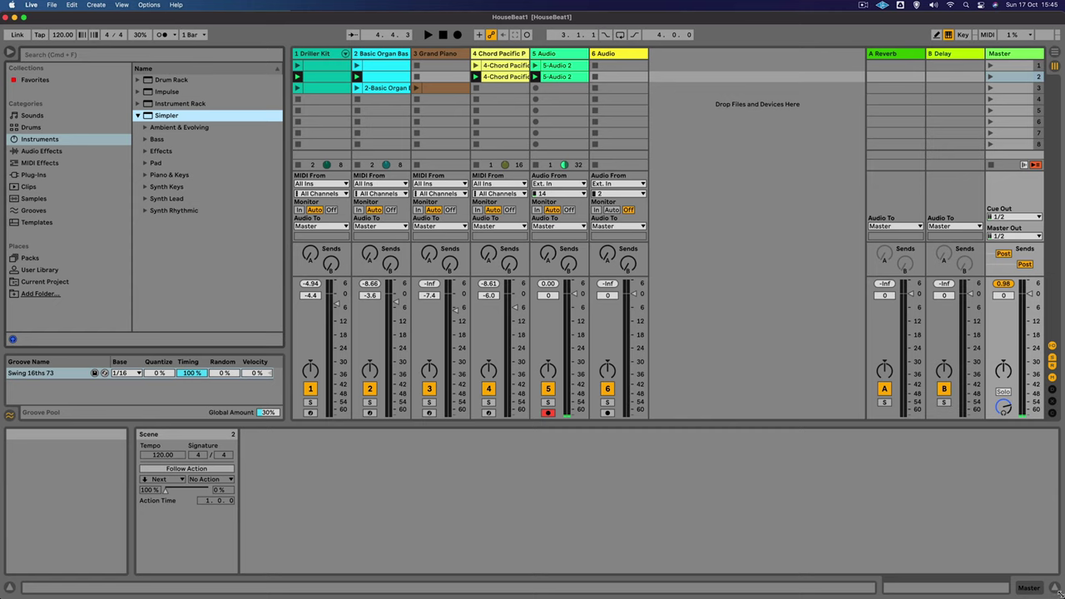
- Return to Live, narrow its window to uncover the desktop, and open the downloaded MusicRadar female vocal samples folder
{"action": "left_click_drag", "start_coordinate": [1056, 590], "coordinate": [992, 594]}
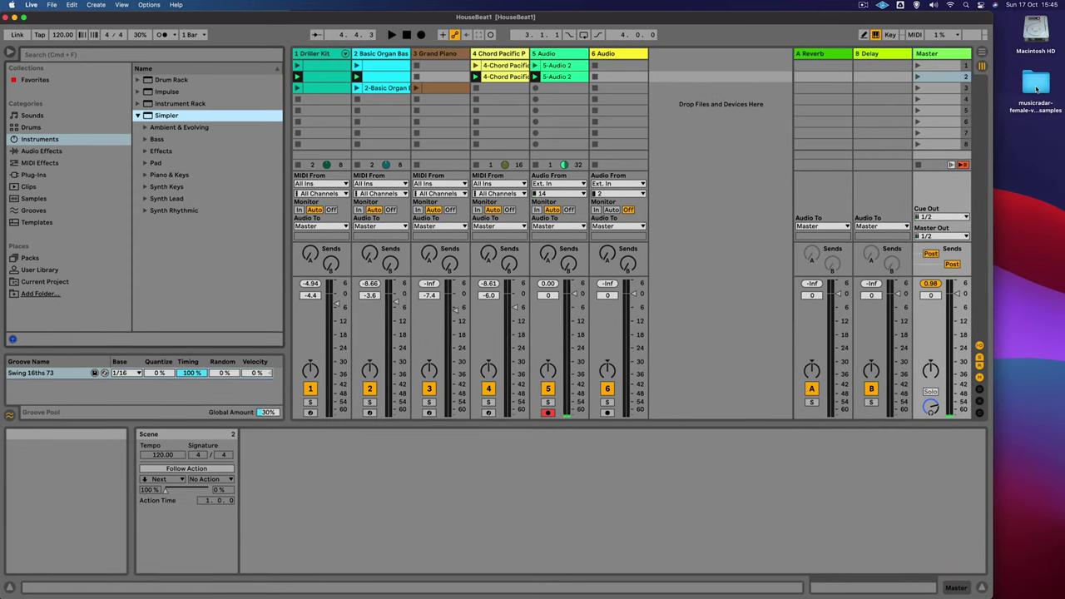
{"action": "double_click", "coordinate": [1035, 89]}
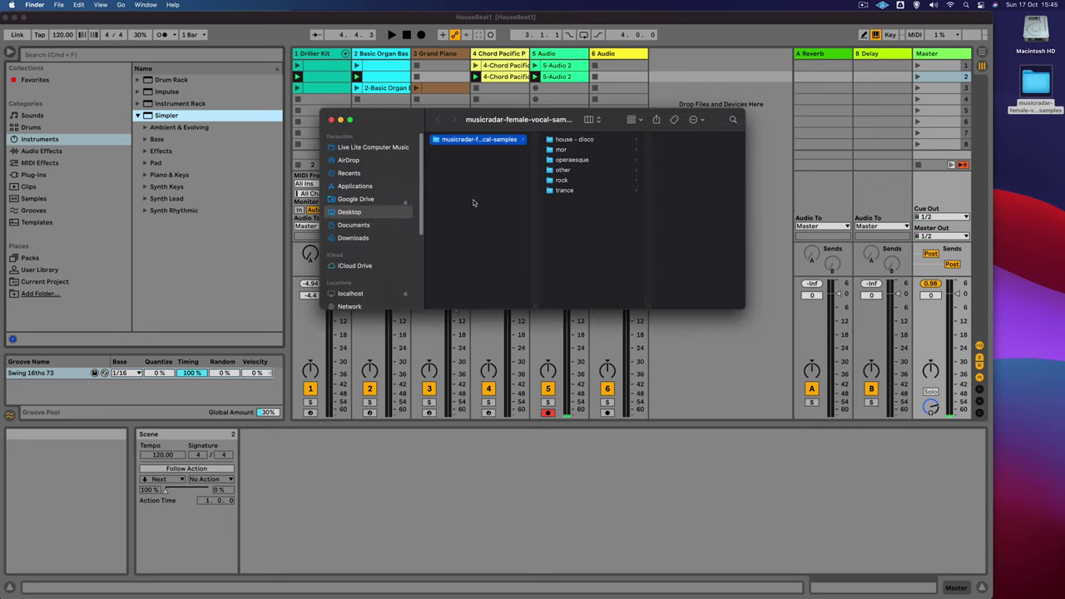
{"action": "left_click_drag", "start_coordinate": [394, 128], "coordinate": [497, 178]}
- Look through the sample pack's genre subfolders, including mor, operaesque, rock, trance and house - disco
{"action": "left_click", "coordinate": [666, 190]}
{"action": "left_click", "coordinate": [653, 200]}
{"action": "left_click", "coordinate": [656, 210]}
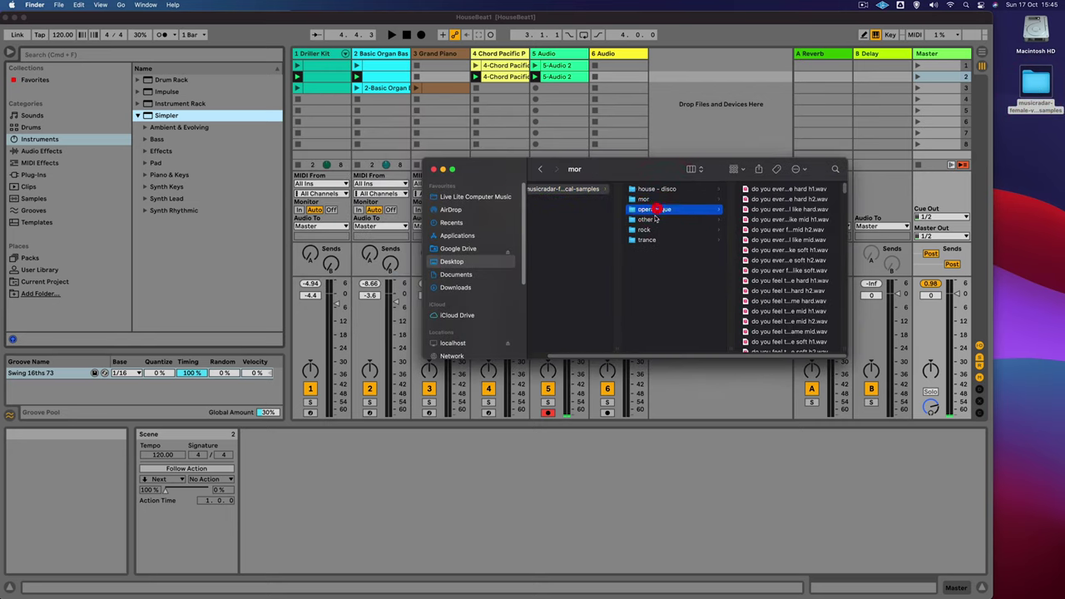
{"action": "left_click", "coordinate": [645, 220]}
{"action": "left_click", "coordinate": [645, 229]}
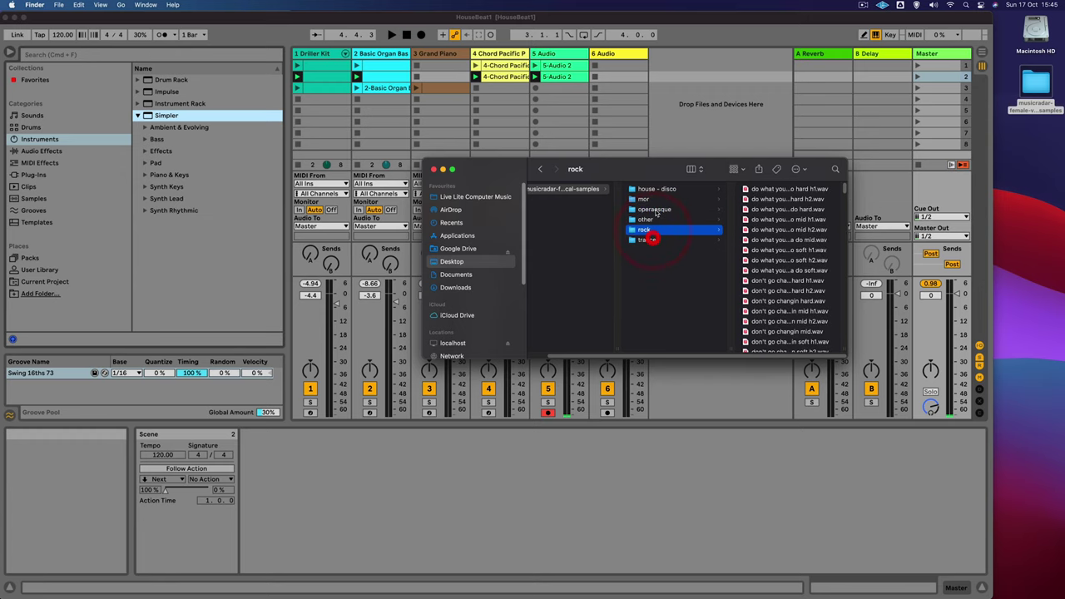
{"action": "left_click", "coordinate": [647, 239]}
{"action": "left_click", "coordinate": [654, 188]}
{"action": "left_click_drag", "start_coordinate": [525, 176], "coordinate": [543, 176]}
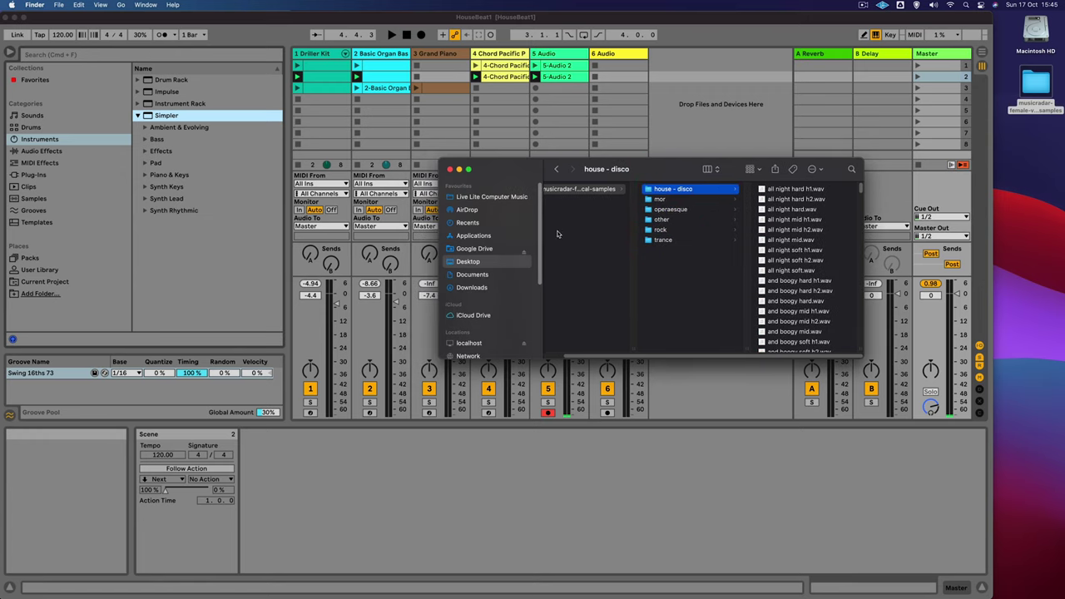
{"action": "left_click_drag", "start_coordinate": [638, 356], "coordinate": [611, 356]}
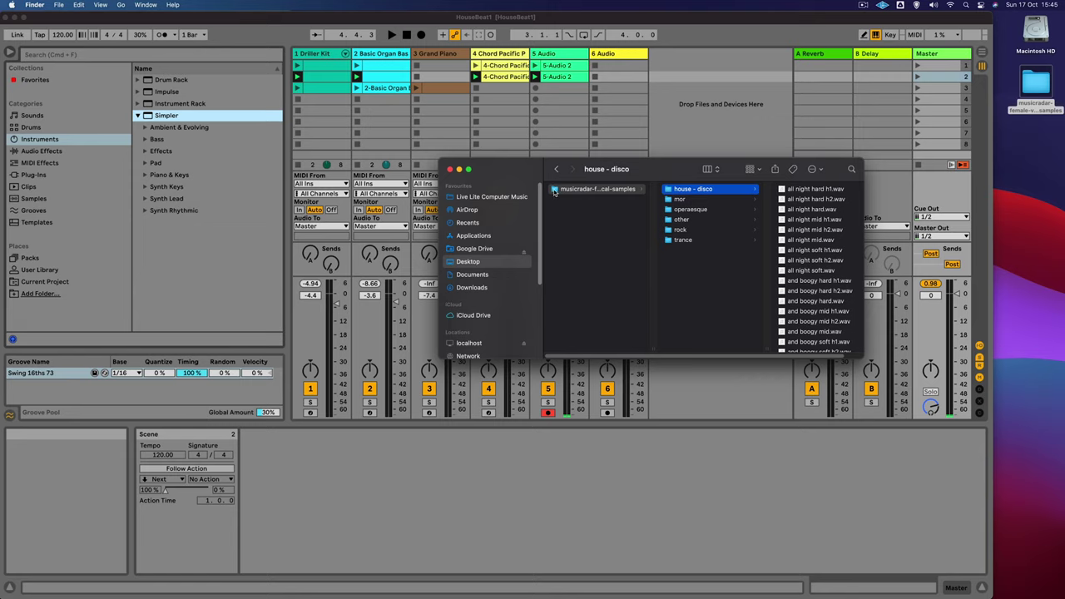
- Add the musicradar-female-vocal-samples folder to Live's Places, allow access to the Desktop folder, and open it in the browser
{"action": "left_click_drag", "start_coordinate": [554, 191], "coordinate": [58, 284]}
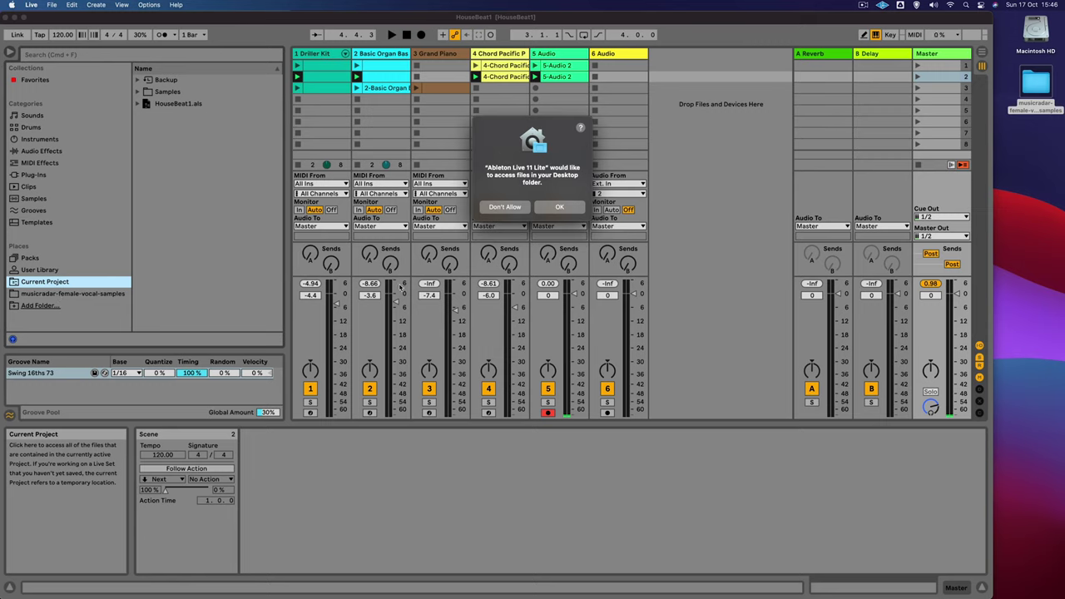
{"action": "left_click", "coordinate": [552, 207]}
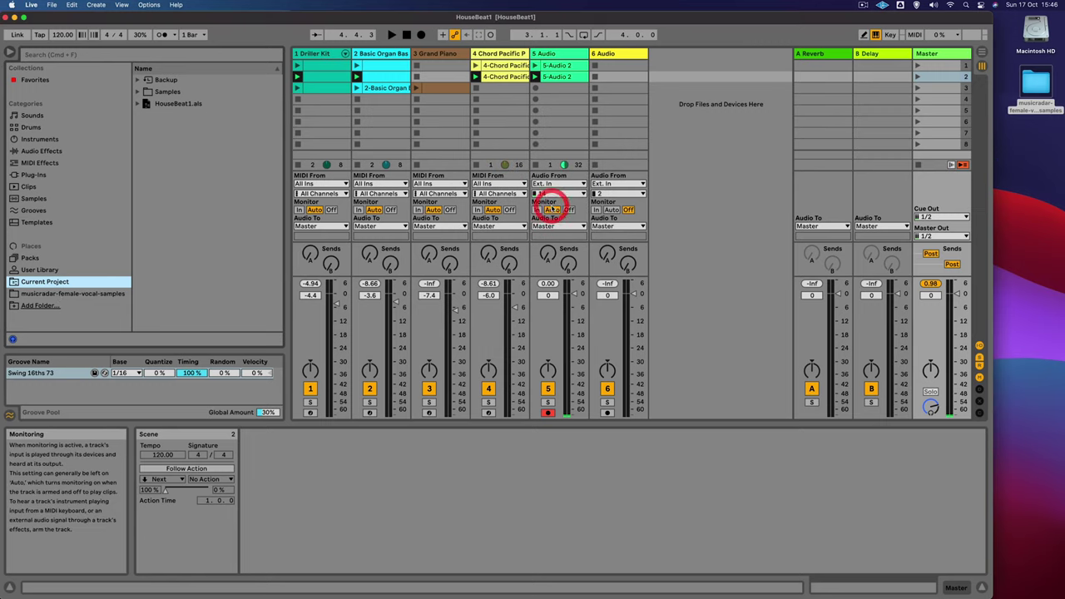
{"action": "left_click", "coordinate": [60, 295]}
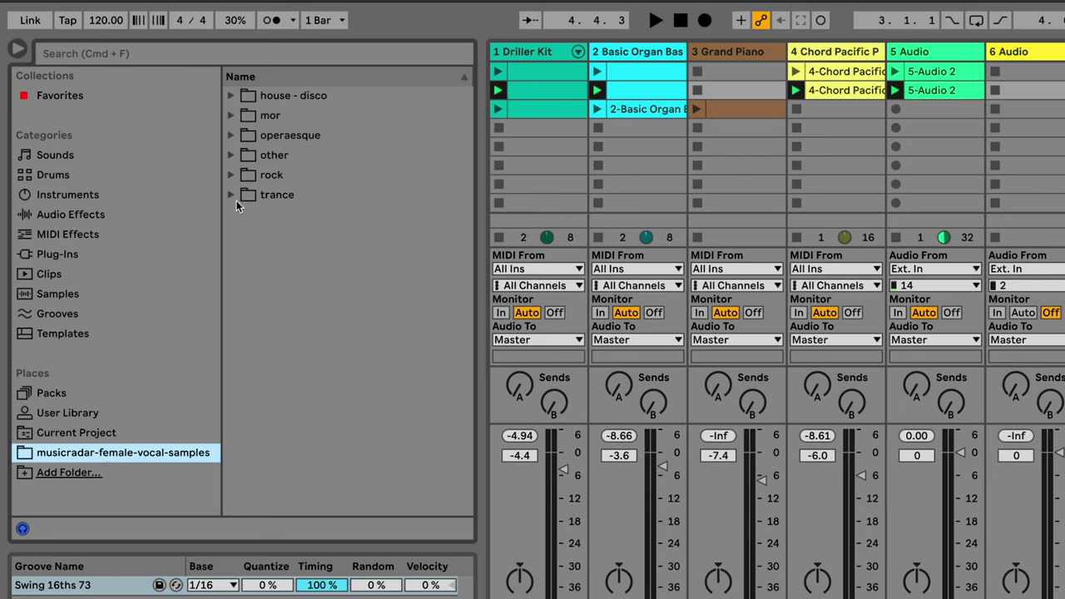
- Check the audio files inside the trance and rock folders of the added sample pack
{"action": "left_click", "coordinate": [230, 196]}
{"action": "left_click", "coordinate": [230, 176]}
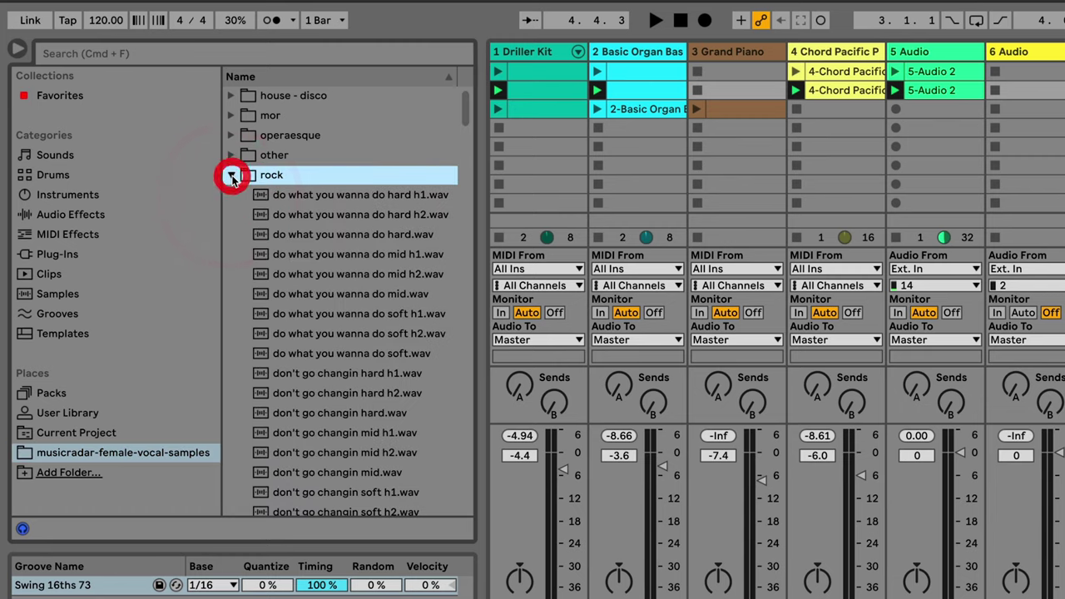
{"action": "left_click", "coordinate": [230, 174]}
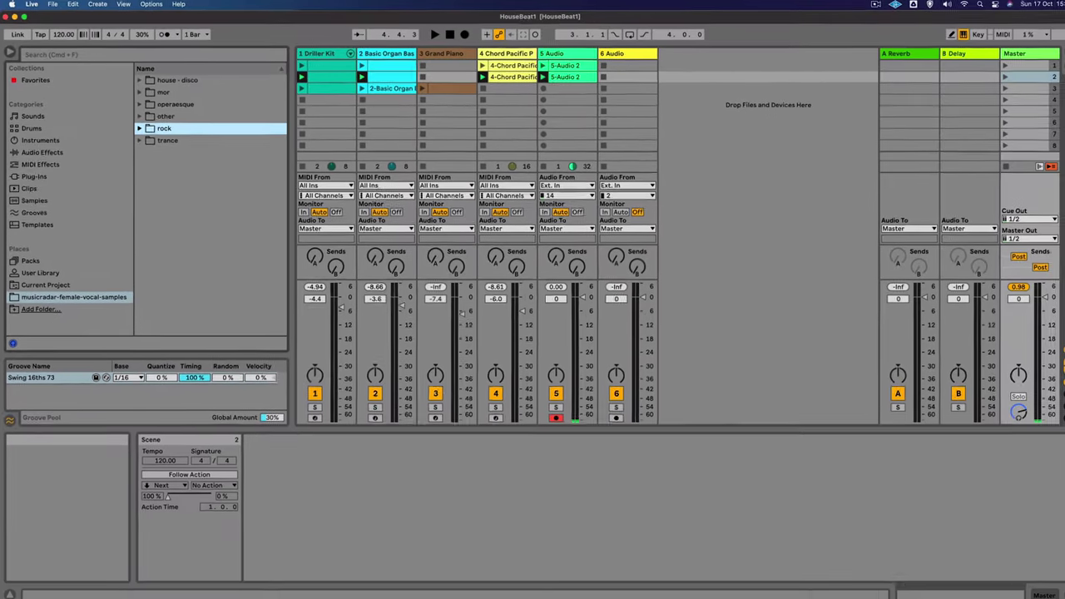
- Insert a new MIDI track after the 5 Audio track
{"action": "left_click", "coordinate": [688, 55]}
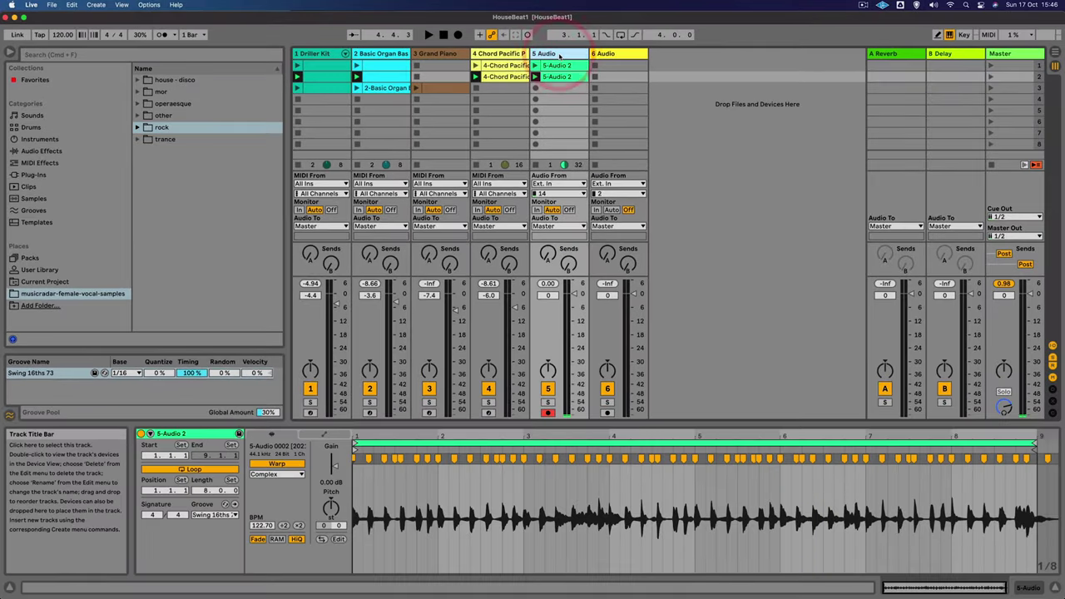
{"action": "left_click", "coordinate": [96, 5]}
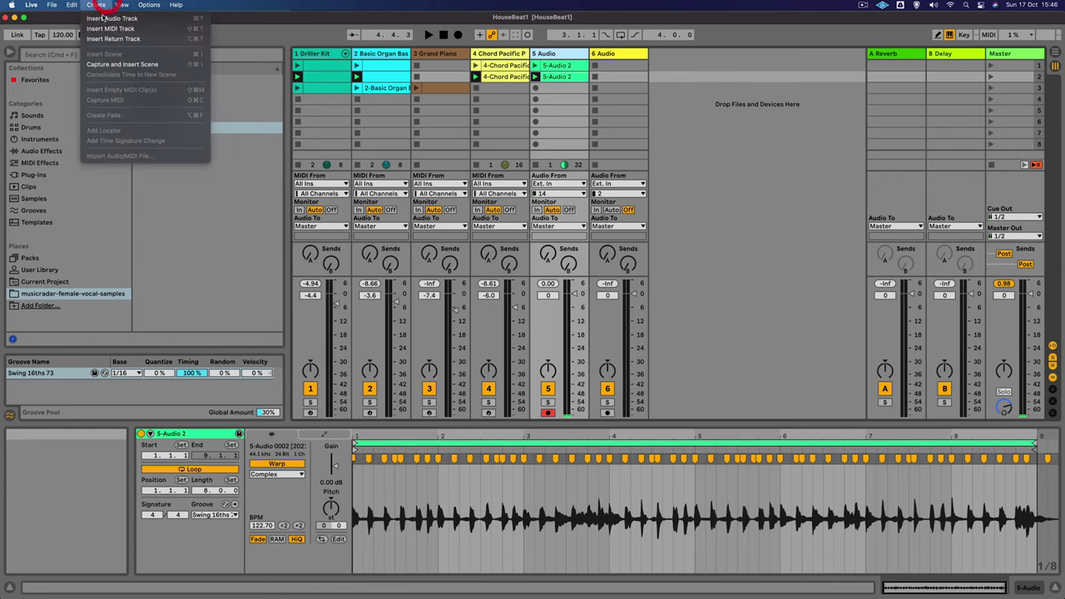
{"action": "left_click", "coordinate": [104, 29]}
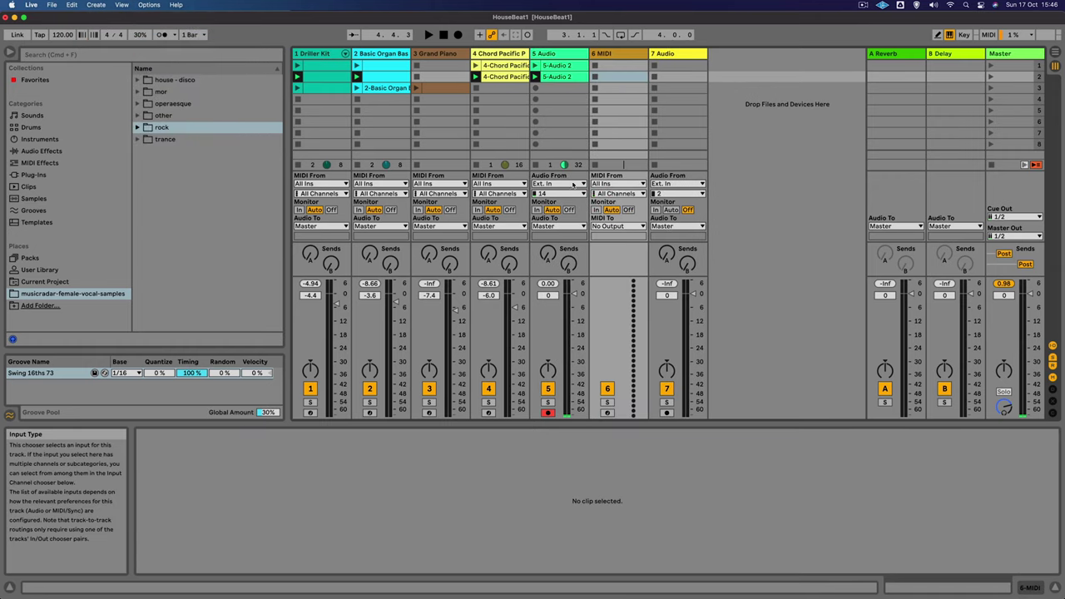
- Delete the empty 7 Audio track and select the new MIDI track
{"action": "left_click", "coordinate": [678, 55]}
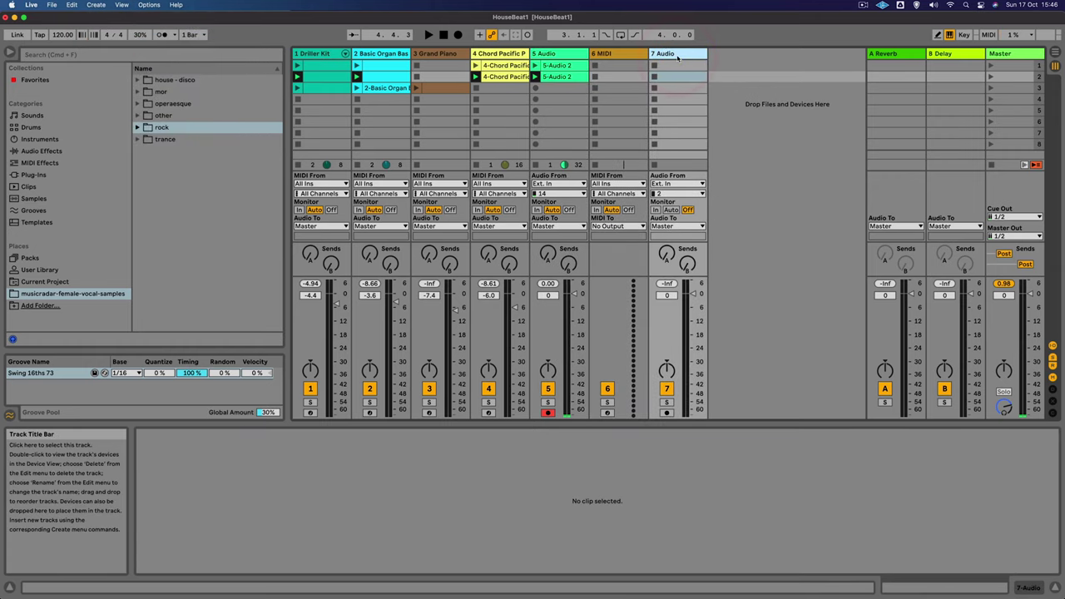
{"action": "key", "text": "Delete"}
{"action": "left_click", "coordinate": [615, 55]}
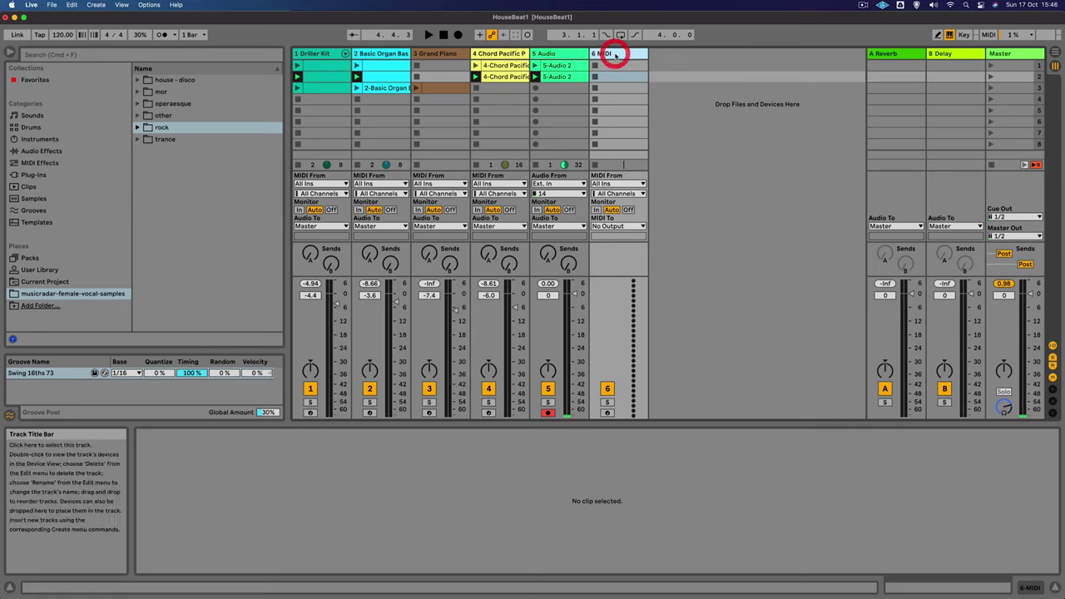
- Preview vocal samples in the trance folder, such as "do you love me soft h2", "find your destiny hard" and "got a lot of love"
{"action": "left_click", "coordinate": [139, 141]}
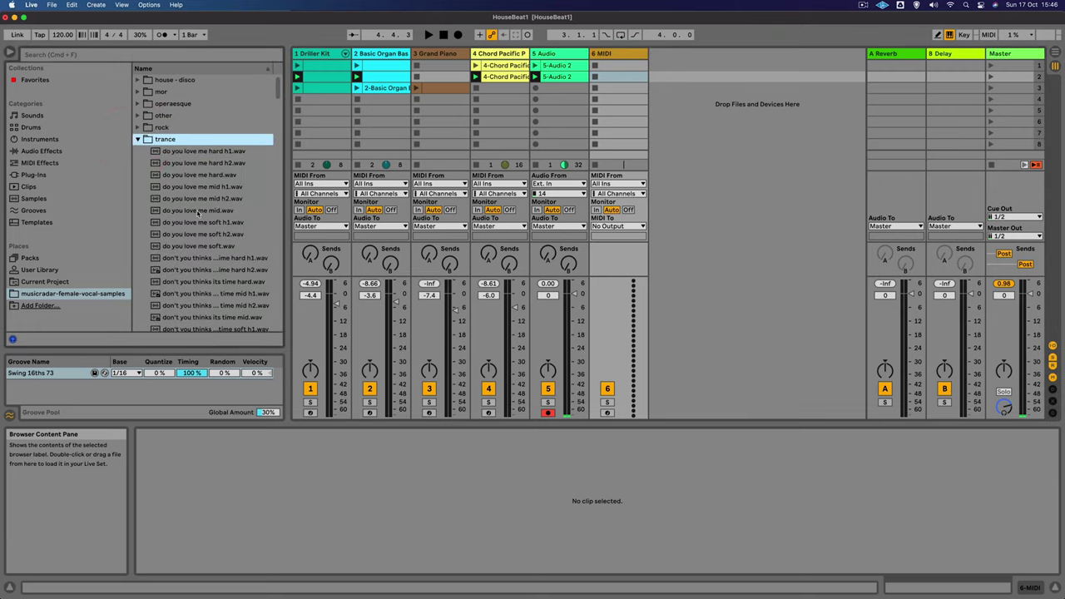
{"action": "left_click", "coordinate": [199, 237]}
{"action": "left_click", "coordinate": [196, 259]}
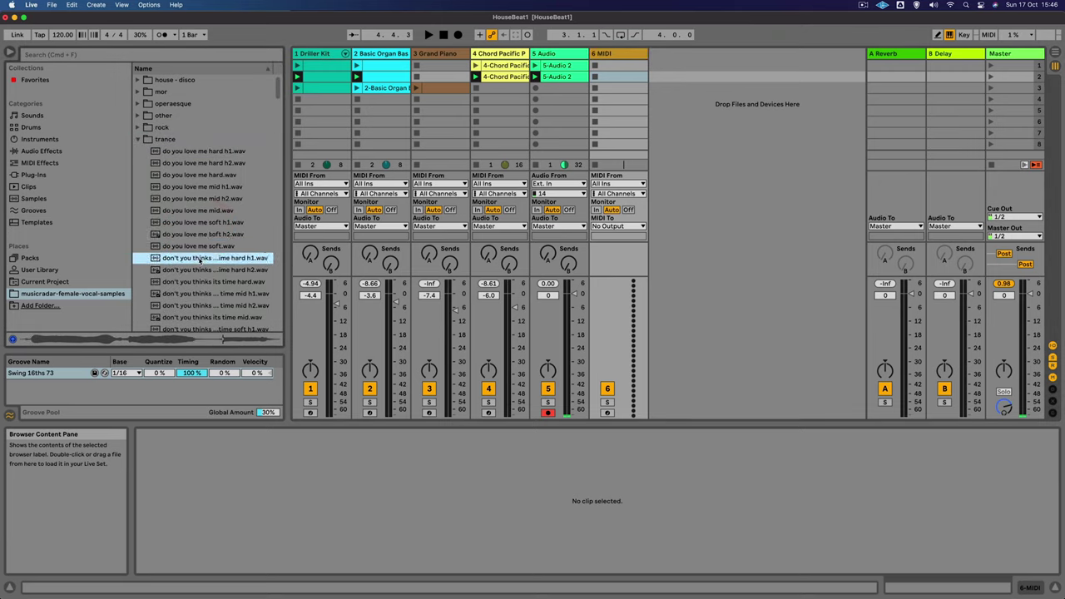
{"action": "scroll", "coordinate": [196, 261], "scroll_direction": "down", "scroll_amount": 8}
{"action": "left_click", "coordinate": [199, 254]}
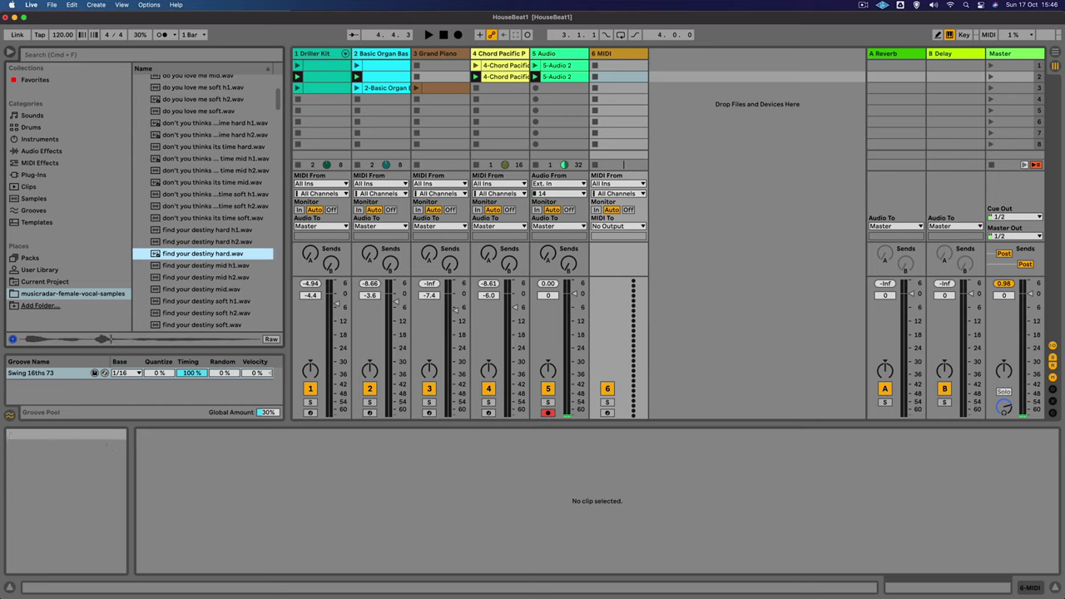
{"action": "scroll", "coordinate": [170, 272], "scroll_direction": "down", "scroll_amount": 10}
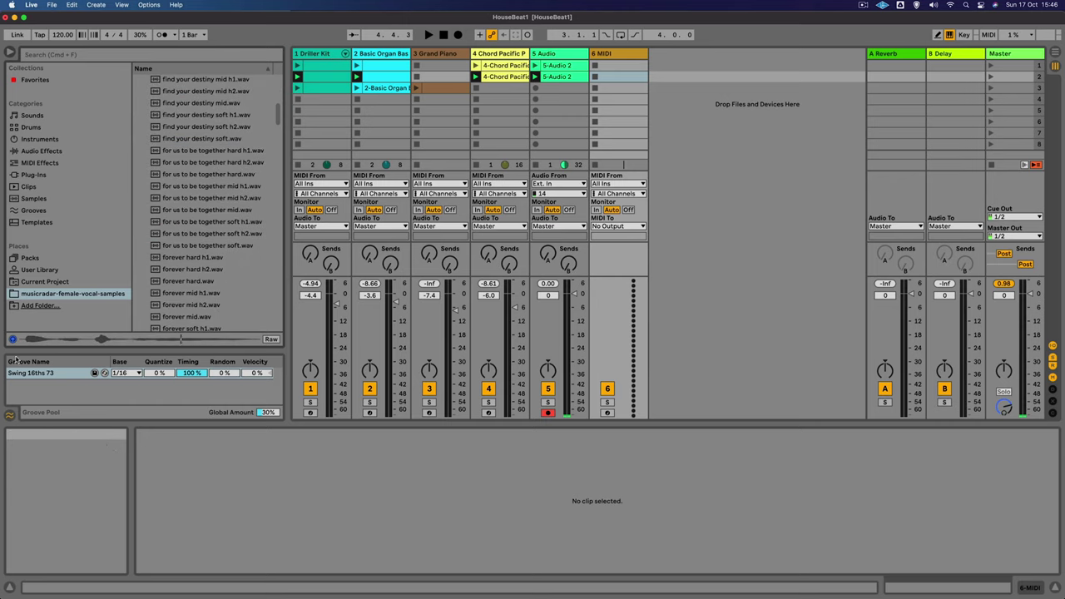
{"action": "scroll", "coordinate": [255, 260], "scroll_direction": "down", "scroll_amount": 10}
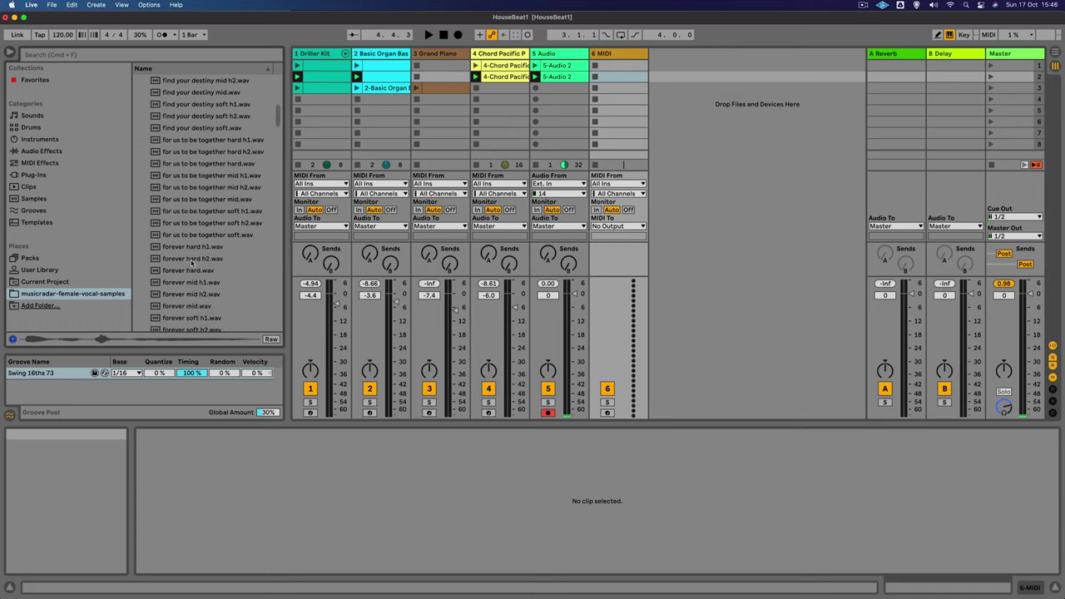
{"action": "scroll", "coordinate": [191, 264], "scroll_direction": "down", "scroll_amount": 5}
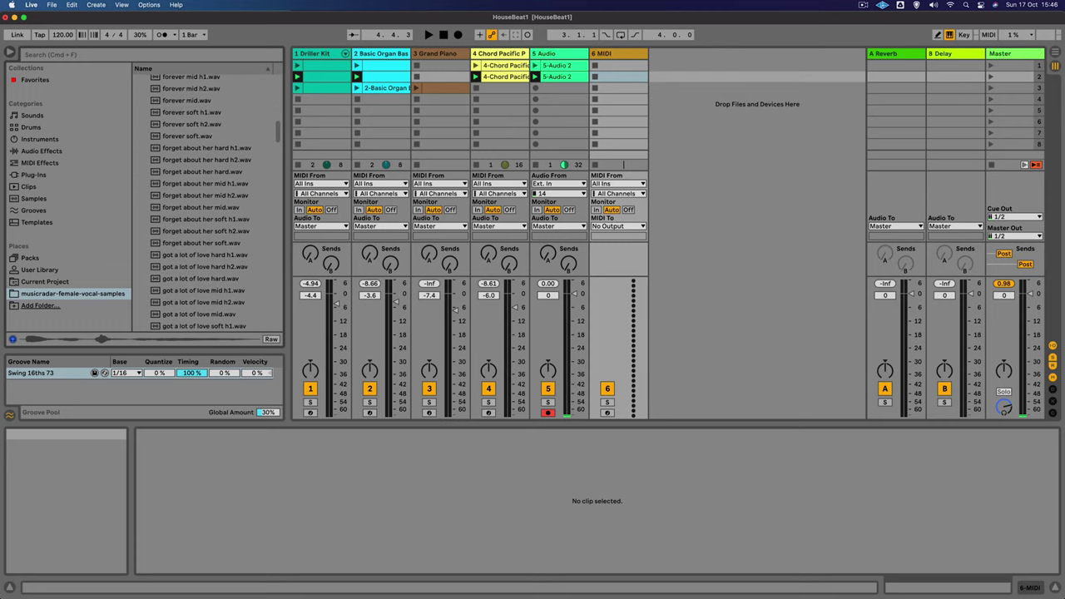
{"action": "left_click", "coordinate": [191, 257]}
- Preview the "hold it up" samples hard h2, soft h2 and soft h1 from the trance folder
{"action": "scroll", "coordinate": [193, 256], "scroll_direction": "down", "scroll_amount": 5}
{"action": "scroll", "coordinate": [194, 257], "scroll_direction": "down", "scroll_amount": 2}
{"action": "left_click", "coordinate": [198, 257]}
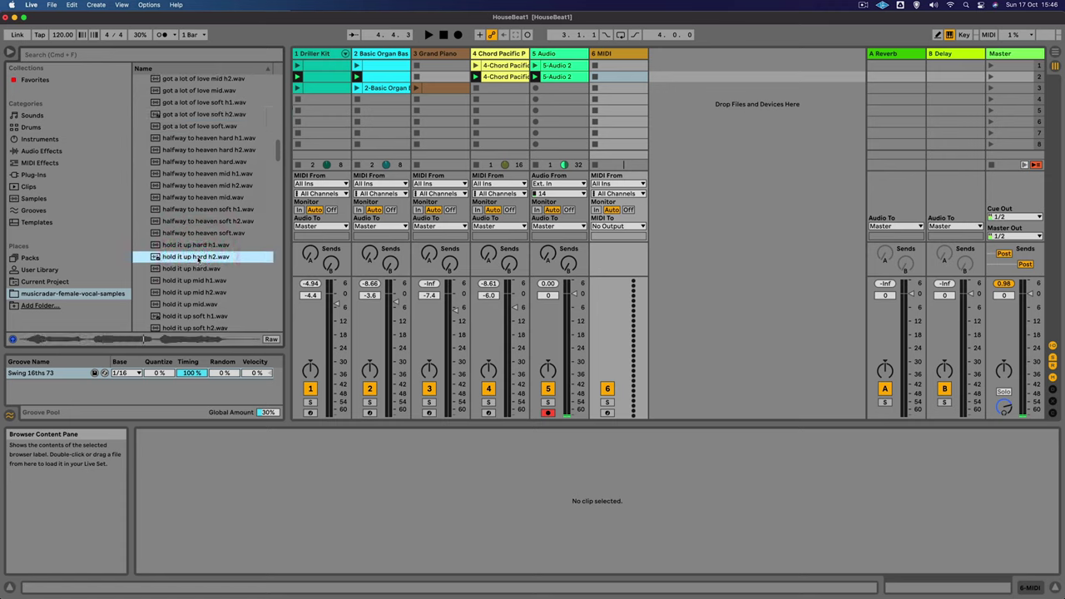
{"action": "scroll", "coordinate": [198, 260], "scroll_direction": "down", "scroll_amount": 3}
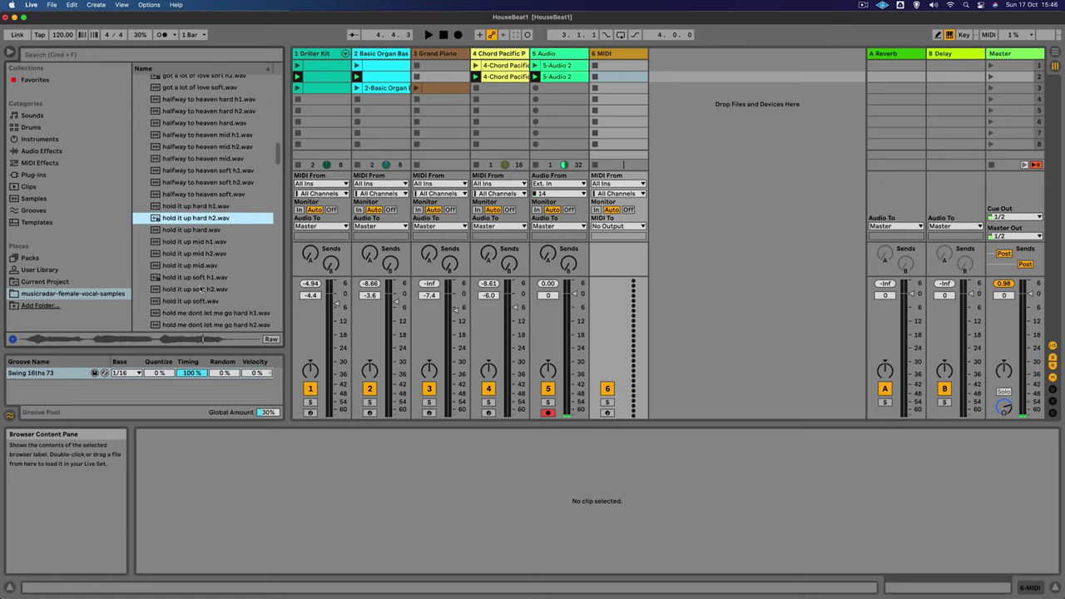
{"action": "left_click", "coordinate": [201, 289]}
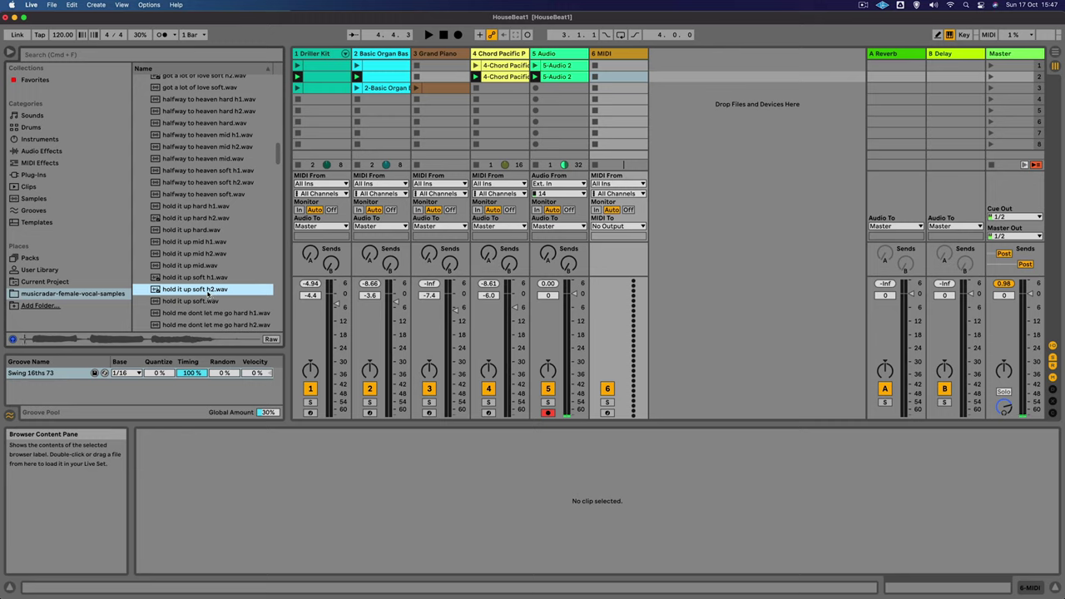
{"action": "left_click", "coordinate": [206, 278]}
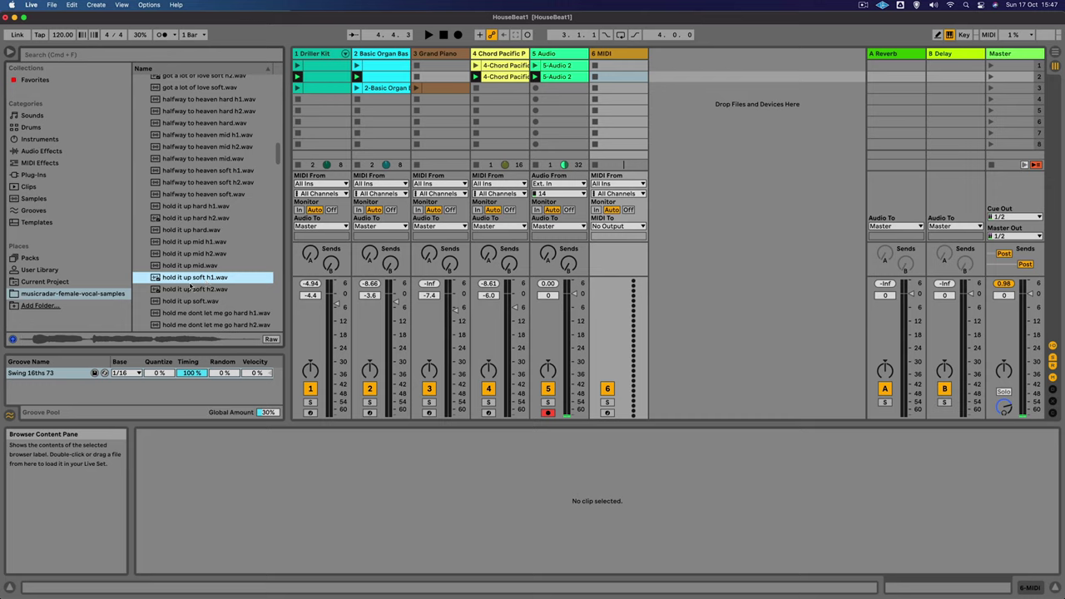
- Load Simpler onto the new 6 MIDI track and place the "hold it up soft h1.wav" sample in it
{"action": "left_click", "coordinate": [55, 140]}
{"action": "left_click", "coordinate": [157, 118]}
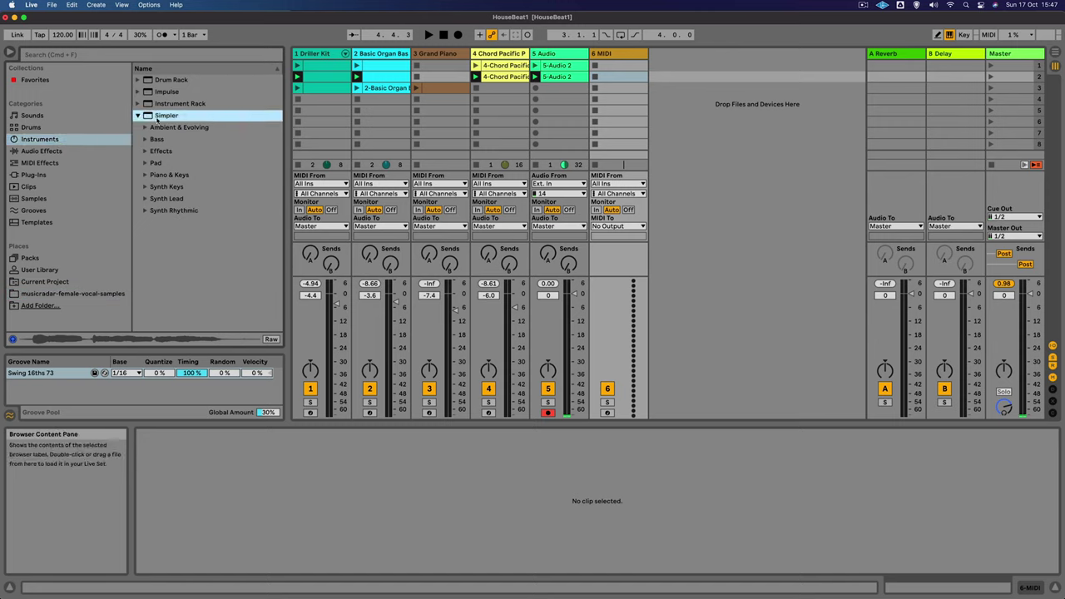
{"action": "left_click", "coordinate": [615, 136]}
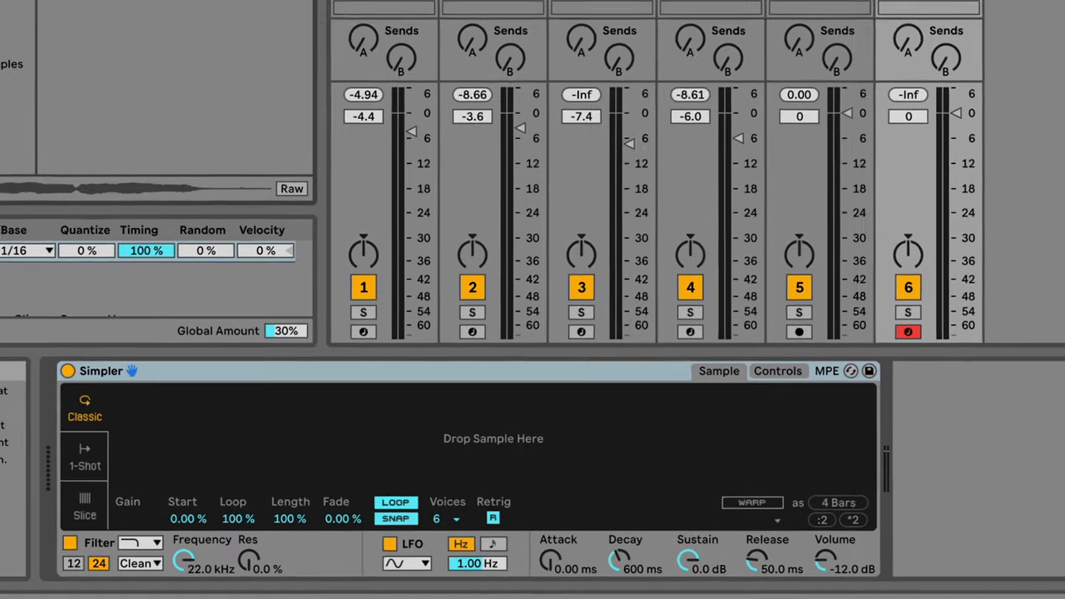
{"action": "left_click", "coordinate": [32, 267]}
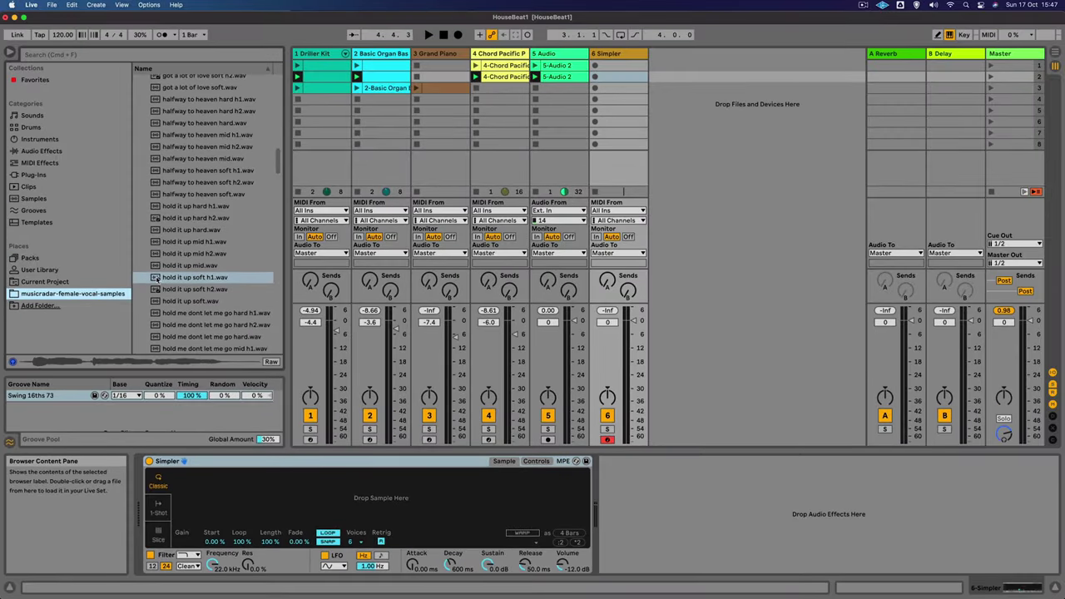
{"action": "left_click_drag", "start_coordinate": [155, 277], "coordinate": [305, 494]}
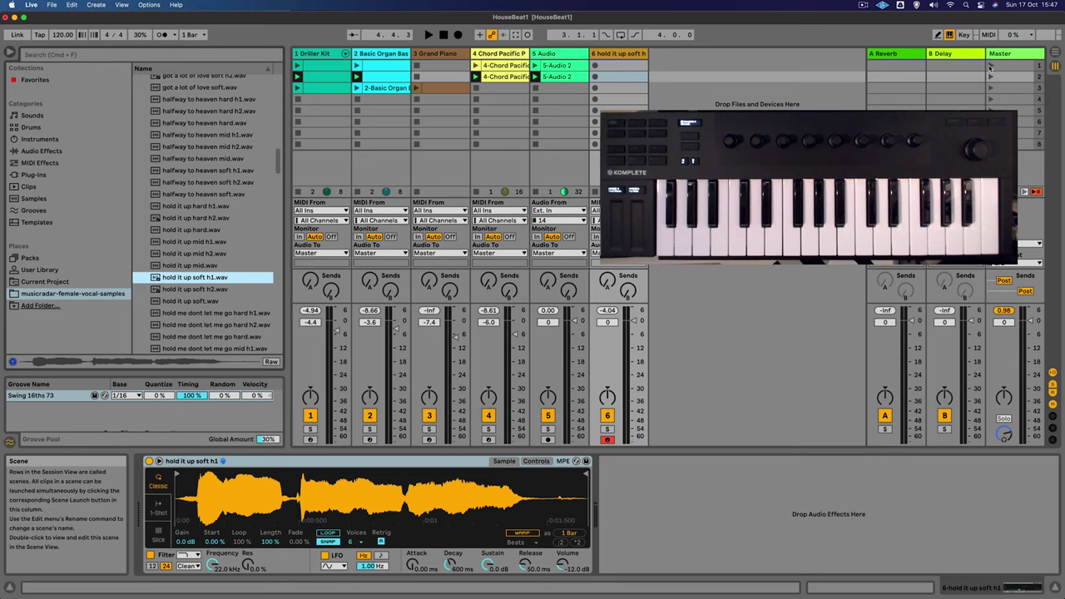
- Play scene 1 to audition the Simpler vocal over the beat, select the vocal track and stop playback
{"action": "left_click", "coordinate": [990, 66]}
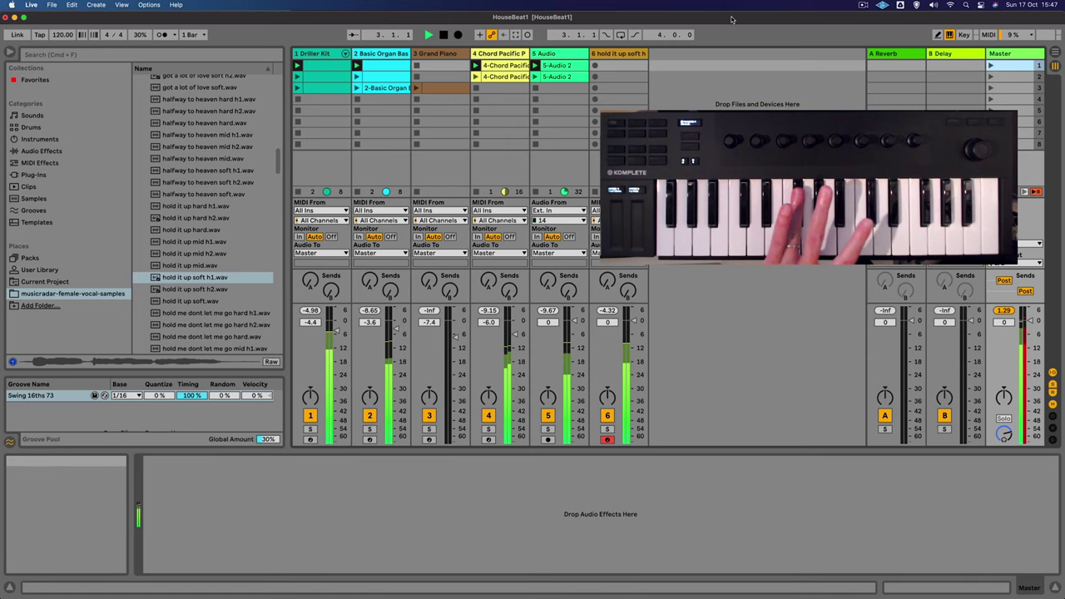
{"action": "left_click", "coordinate": [621, 55]}
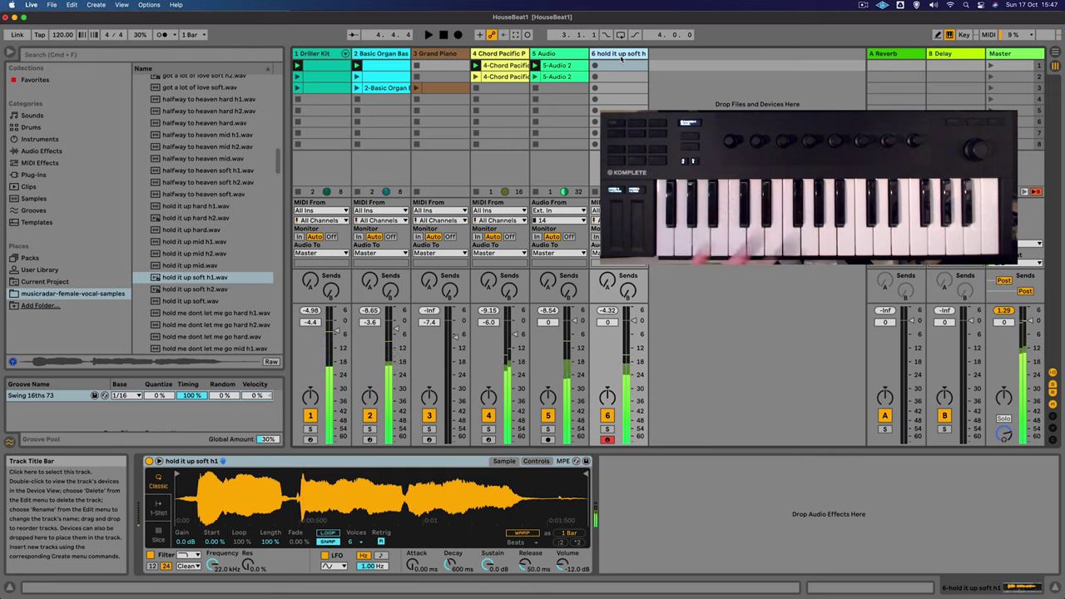
{"action": "key", "text": "space"}
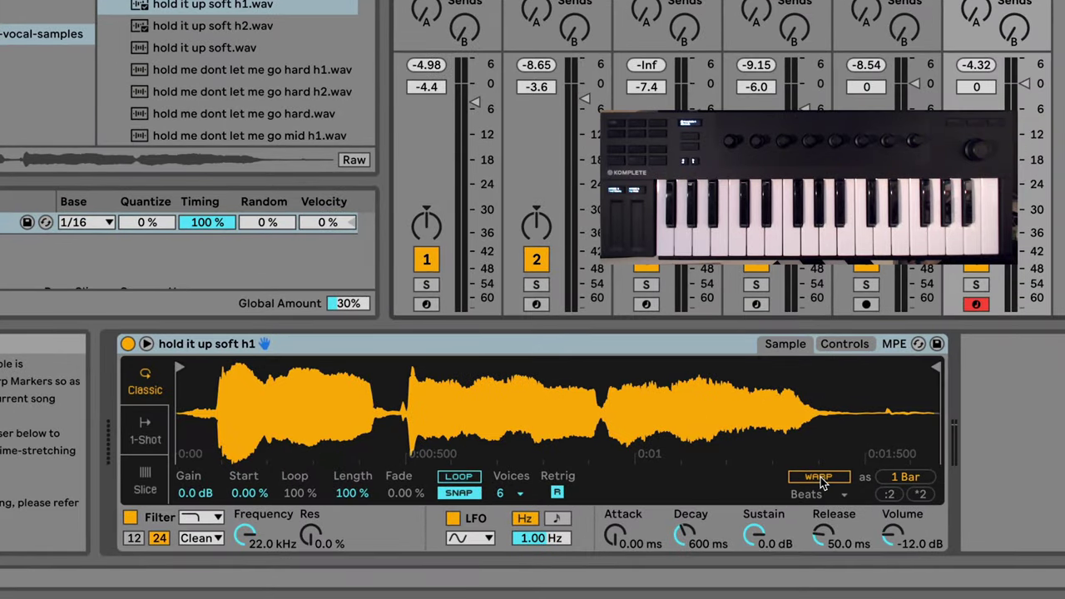
- Enable warping in Complex mode for the Simpler sample and move its start marker slightly towards the first word
{"action": "left_click", "coordinate": [820, 476]}
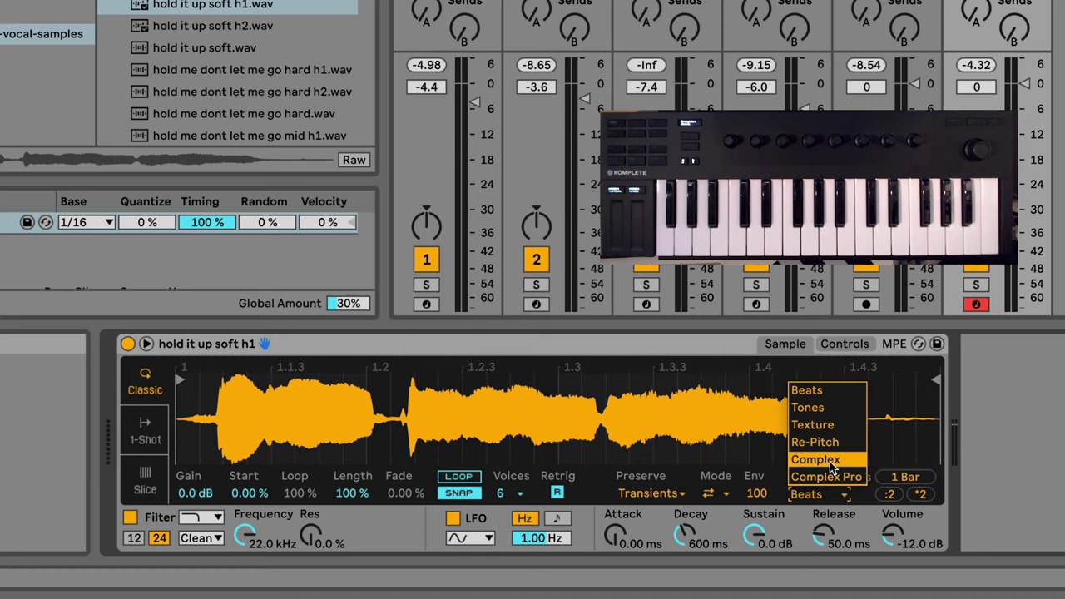
{"action": "left_click", "coordinate": [829, 461]}
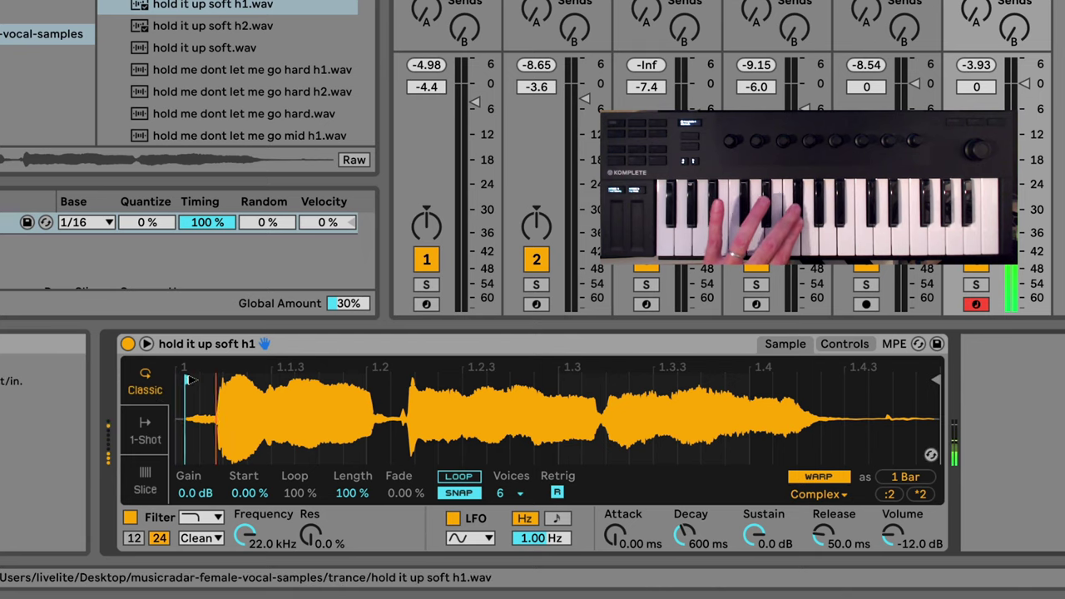
{"action": "left_click_drag", "start_coordinate": [186, 379], "coordinate": [201, 380]}
{"action": "left_click", "coordinate": [200, 380]}
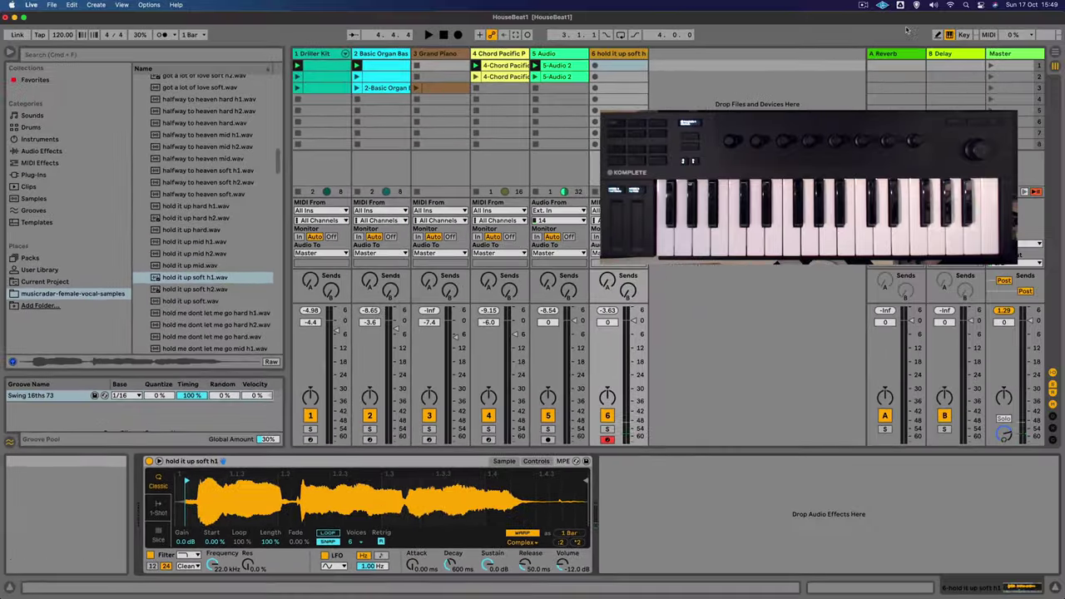
- Launch scene 1 and record a vocal clip into the first slot of the hold it up track, then stop playback
{"action": "left_click", "coordinate": [990, 64]}
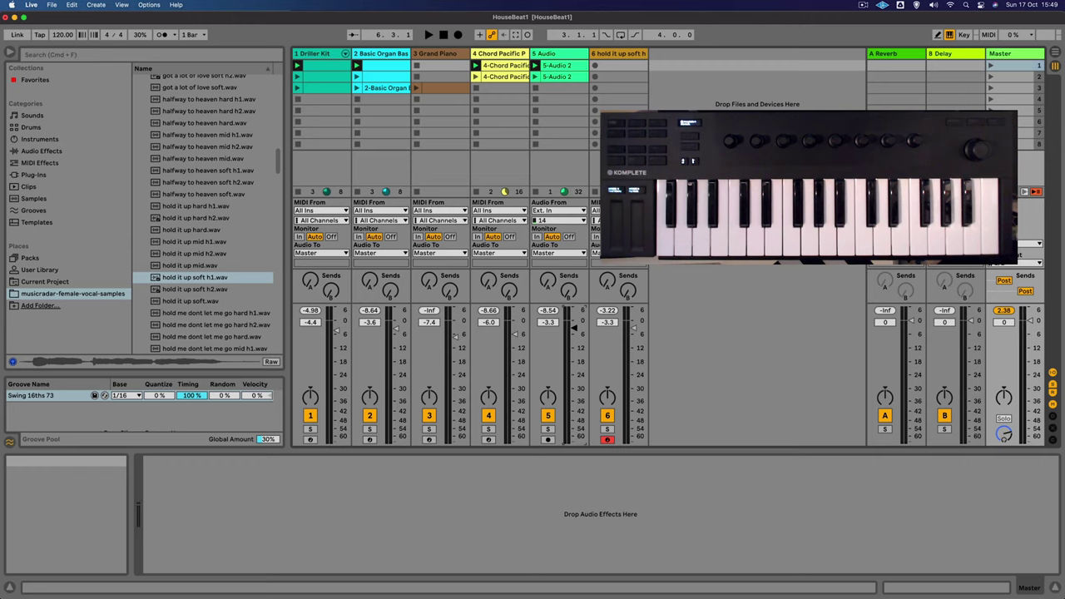
{"action": "left_click", "coordinate": [594, 66]}
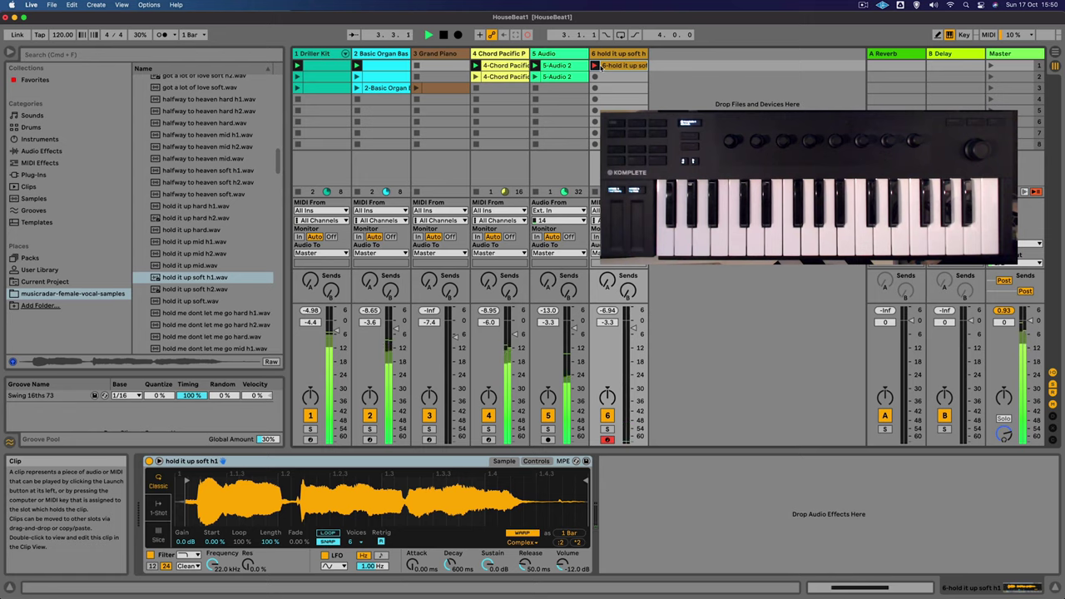
{"action": "left_click", "coordinate": [611, 66]}
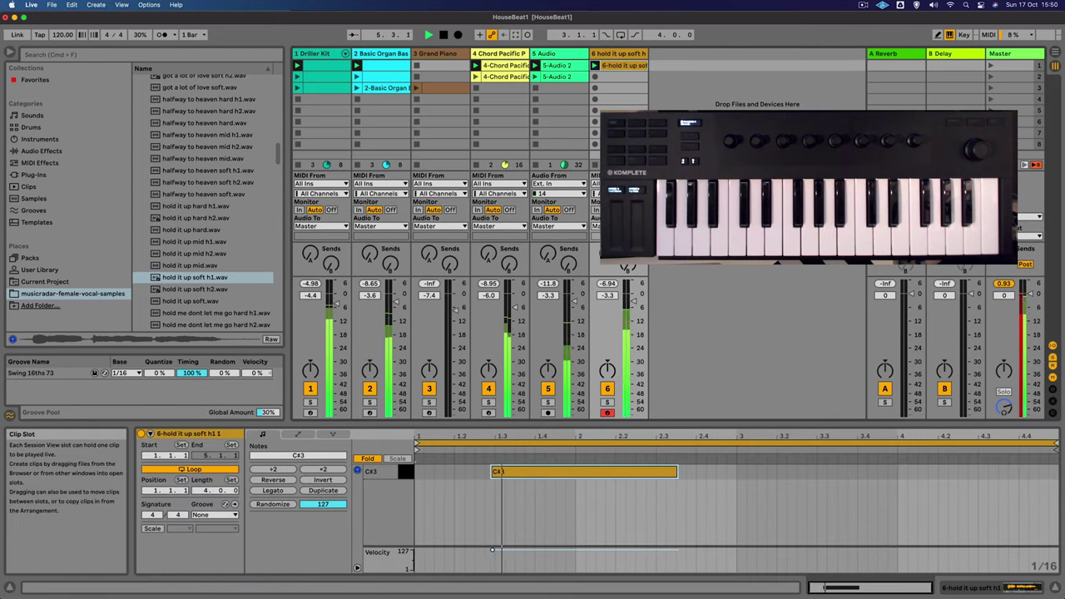
{"action": "key", "text": "space"}
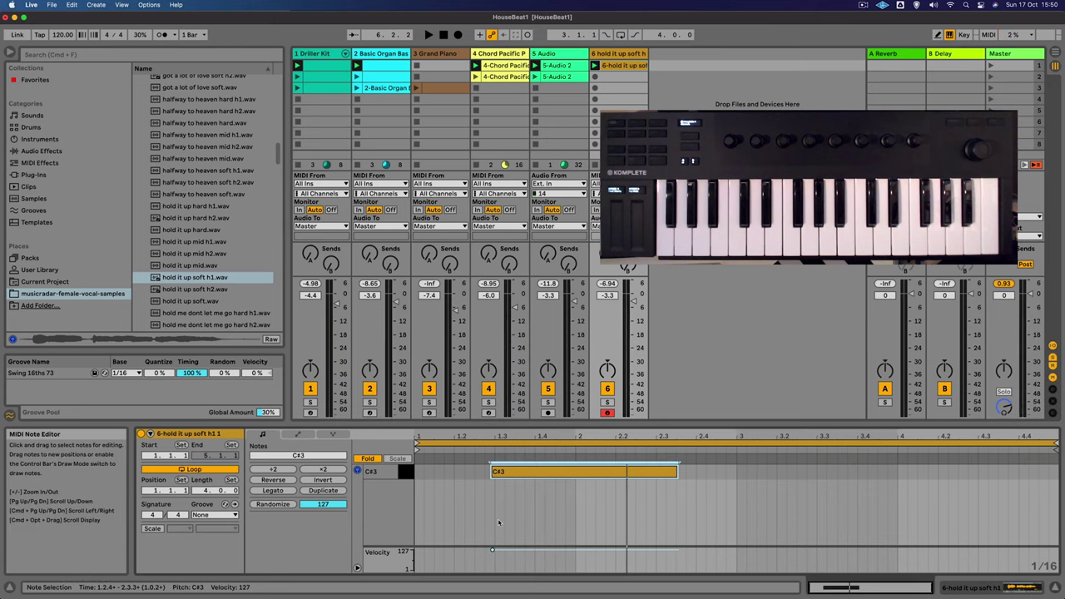
- Quantize the note in the first vocal clip and apply the Swing 16ths 73 groove to the clip
{"action": "key", "text": "super+u"}
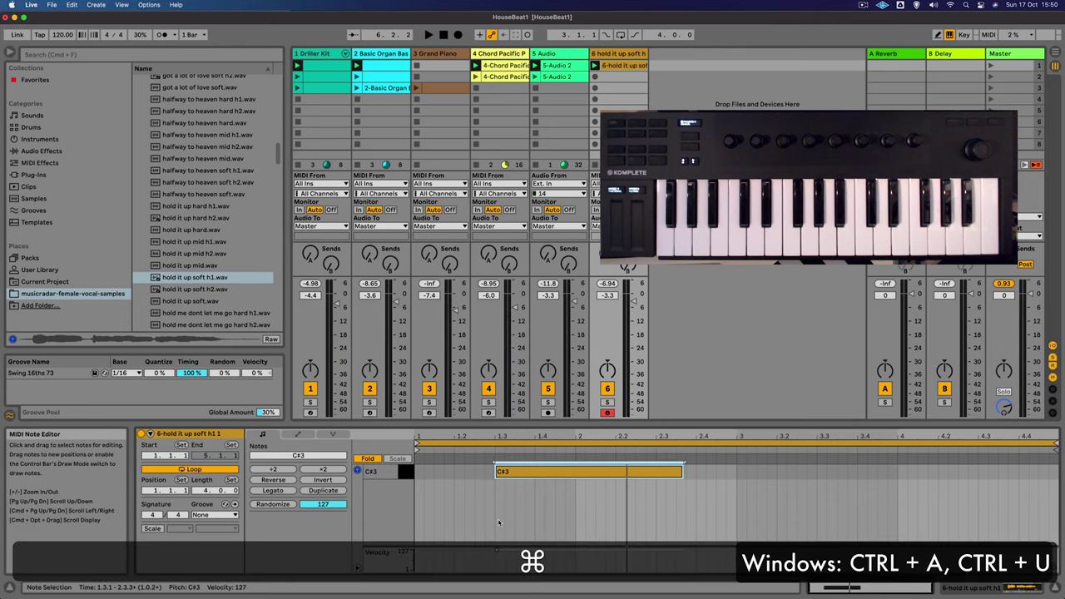
{"action": "left_click", "coordinate": [226, 514]}
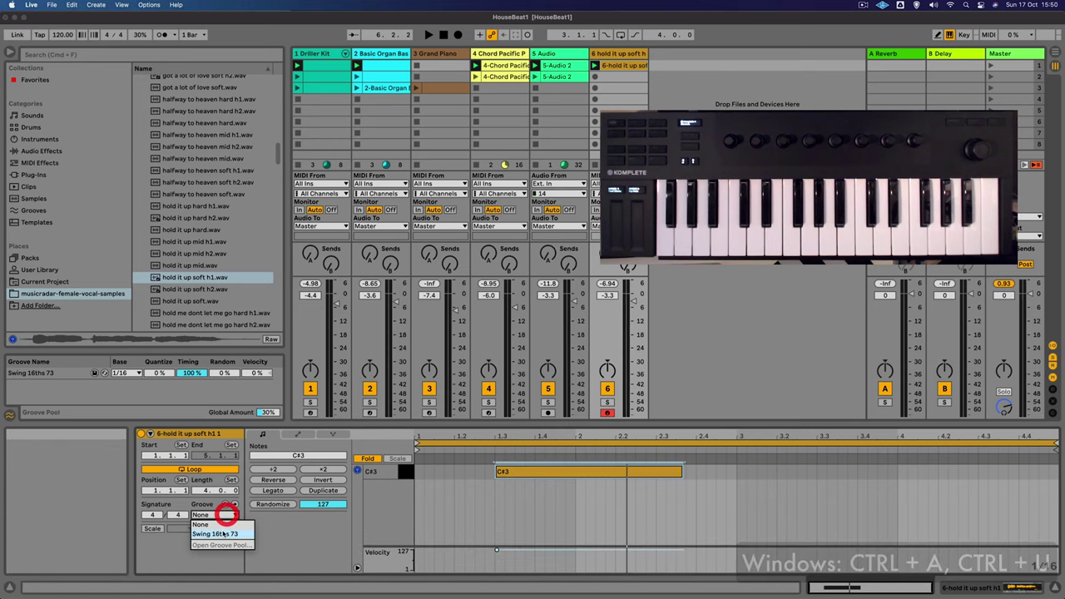
{"action": "left_click", "coordinate": [223, 533]}
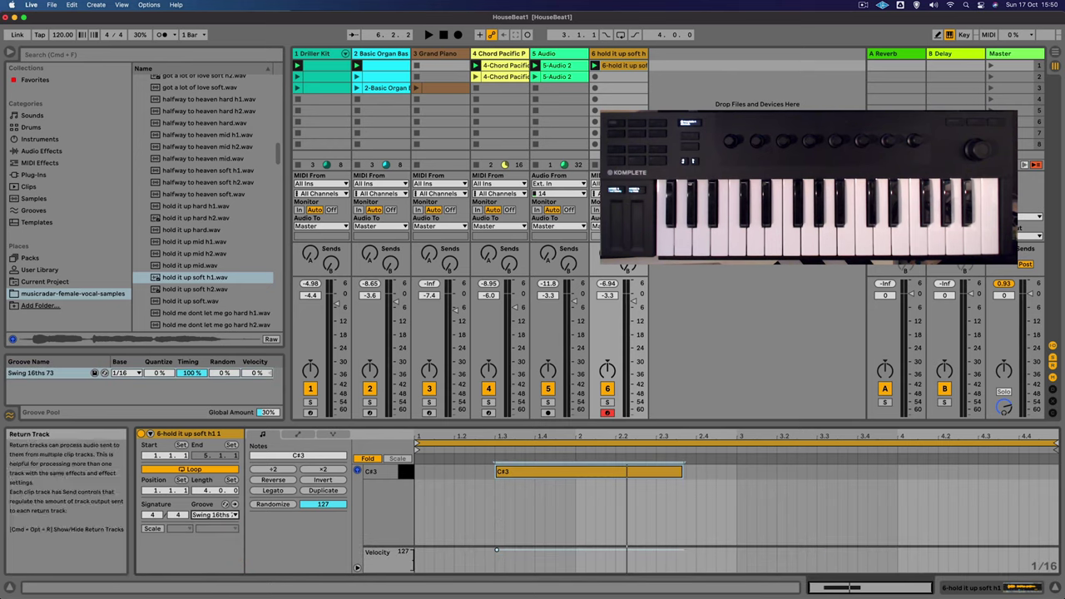
- Launch scene 2 and record a second vocal clip into the second slot of the hold it up track
{"action": "left_click", "coordinate": [991, 77]}
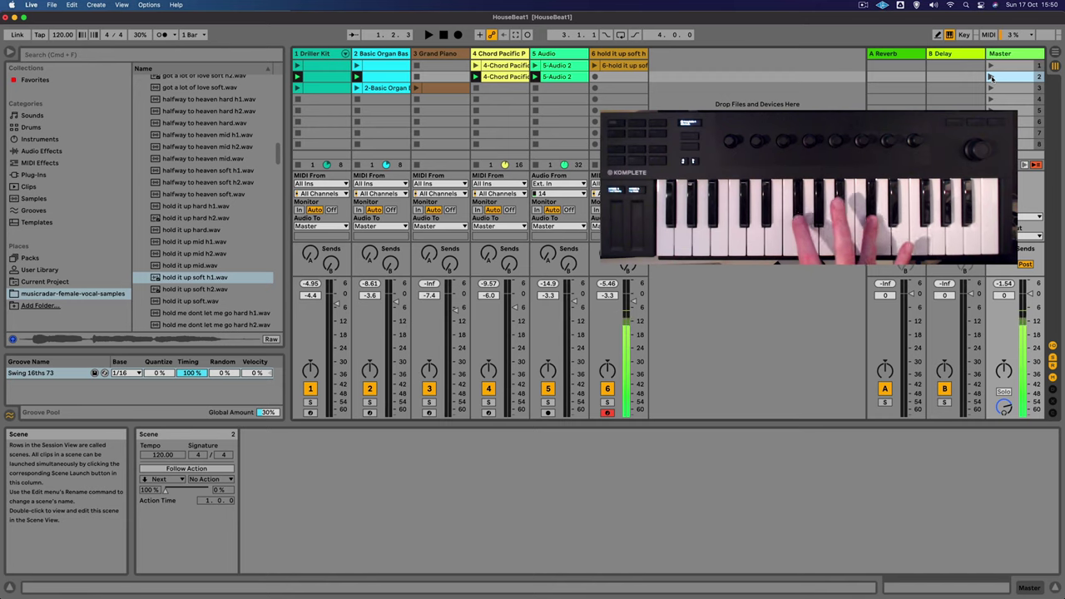
{"action": "left_click", "coordinate": [594, 76]}
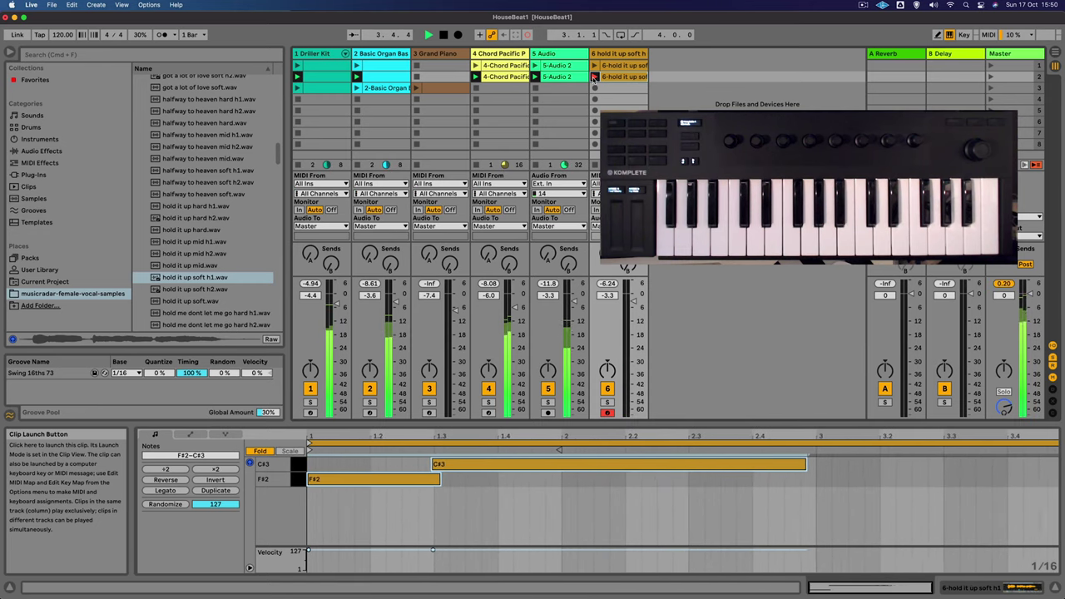
{"action": "left_click", "coordinate": [594, 76]}
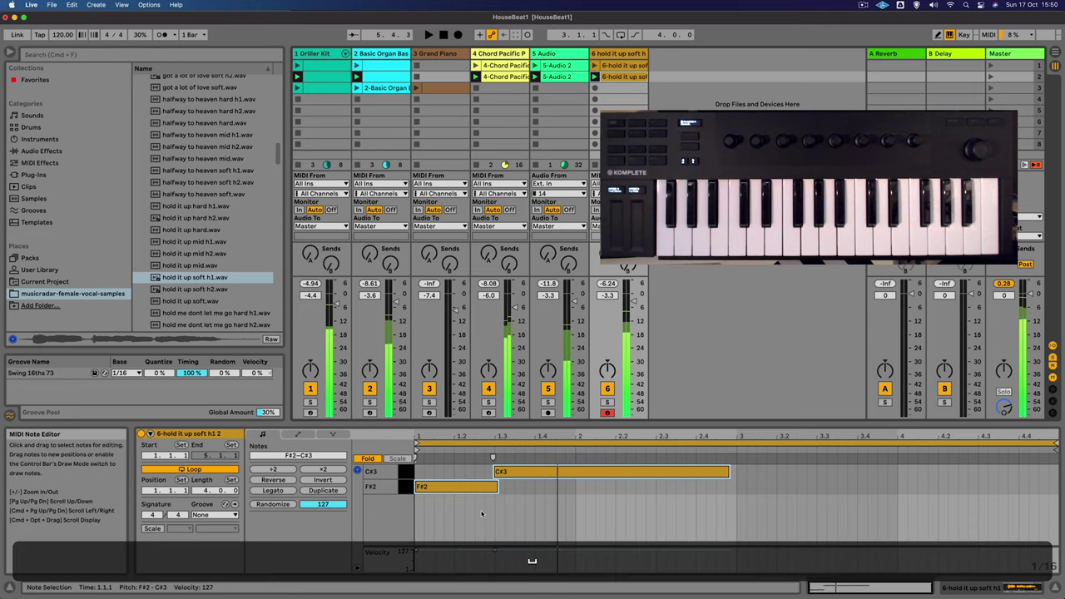
- Quantize all notes in the second vocal clip, apply the Swing 16ths 73 groove and play the result back
{"action": "left_click", "coordinate": [480, 513]}
{"action": "key", "text": "super+a"}
{"action": "key", "text": "super+u"}
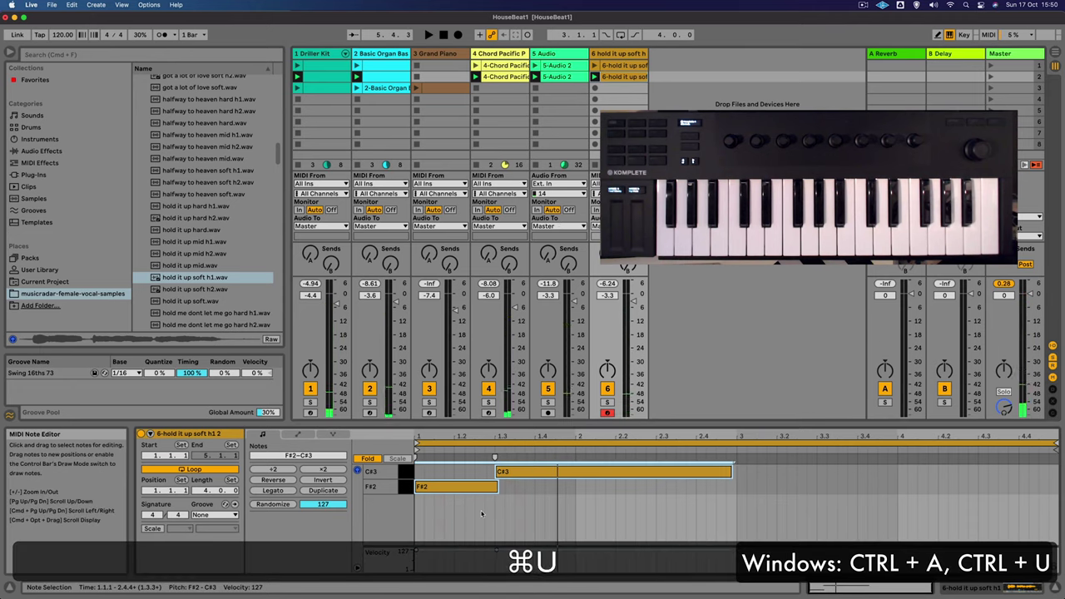
{"action": "left_click", "coordinate": [215, 514]}
{"action": "left_click", "coordinate": [210, 532]}
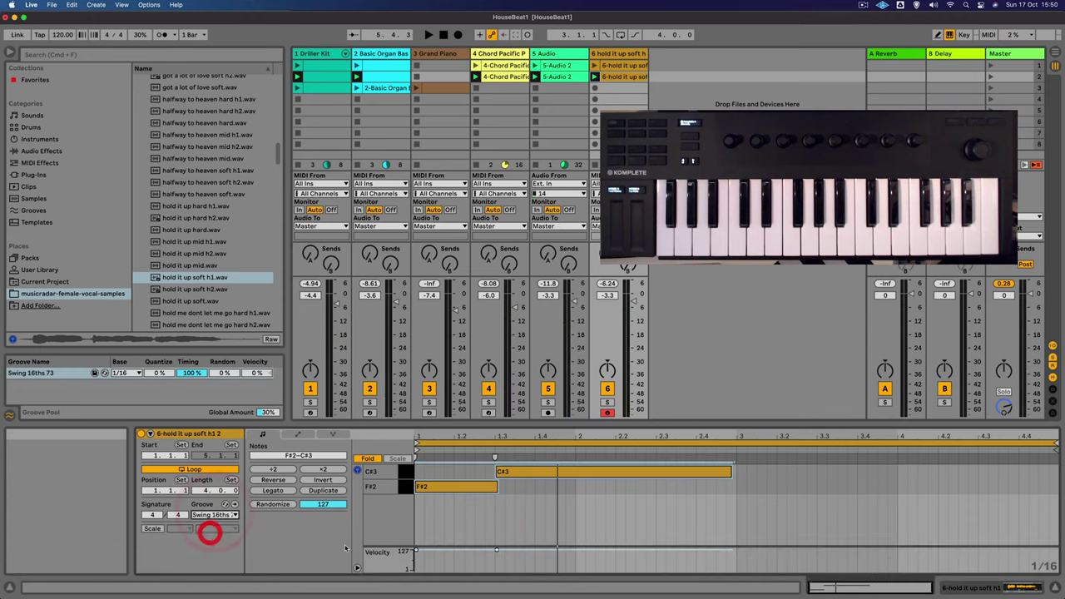
{"action": "key", "text": "space"}
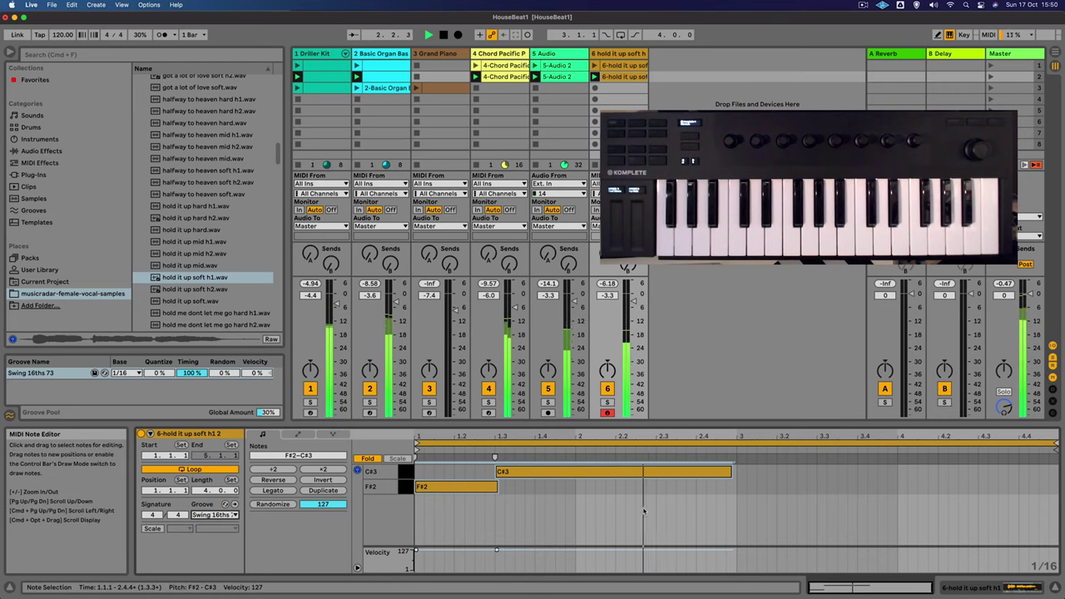
{"action": "key", "text": "space"}
- Move the Simpler sample's start marker further in, just before the first word, and play the clip again
{"action": "double_click", "coordinate": [623, 54]}
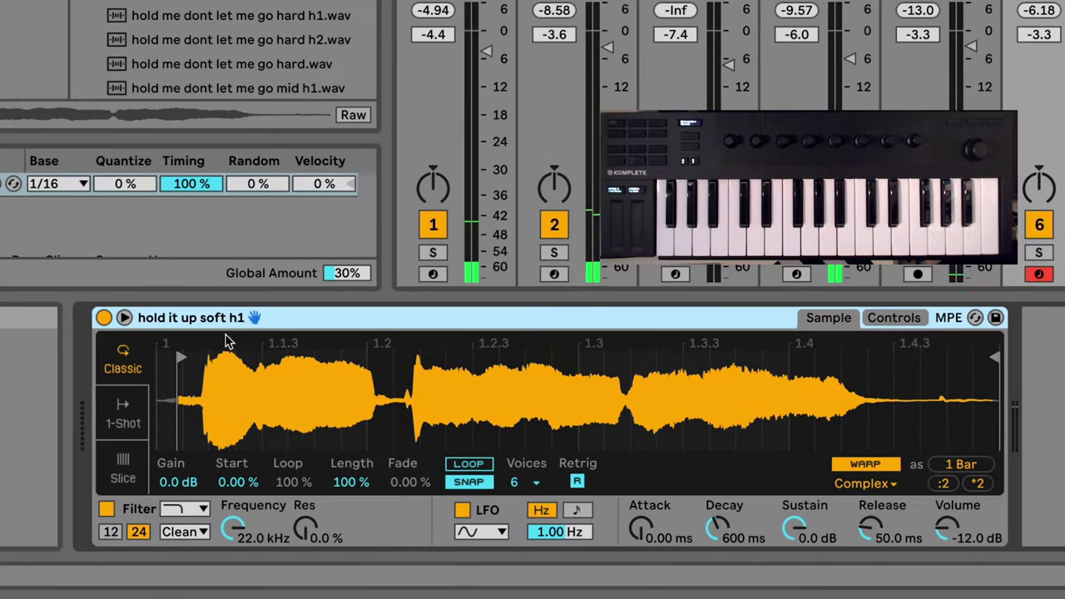
{"action": "left_click", "coordinate": [182, 359]}
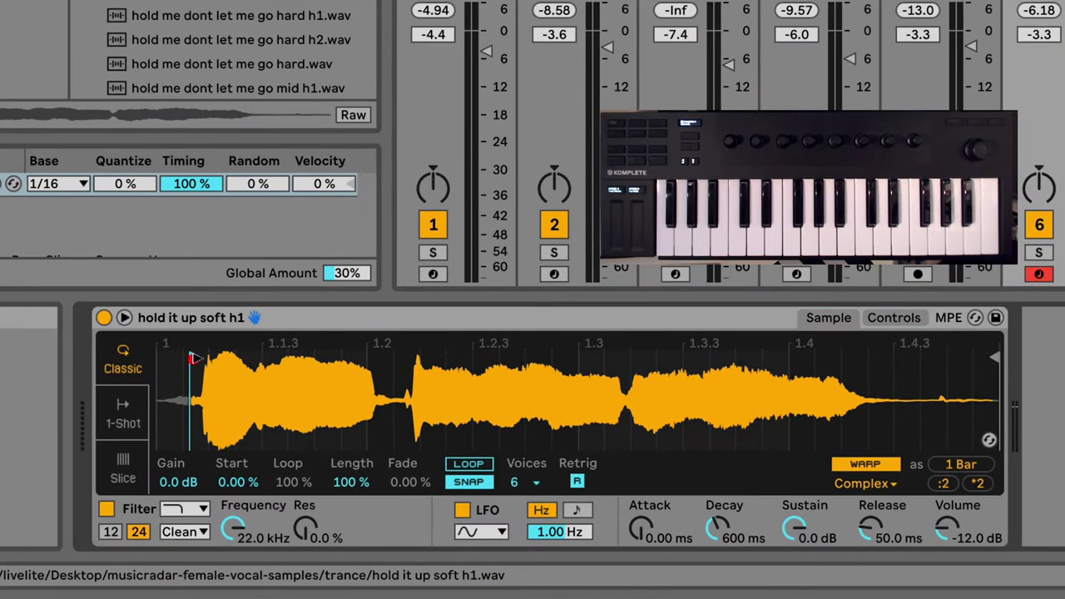
{"action": "key", "text": "space"}
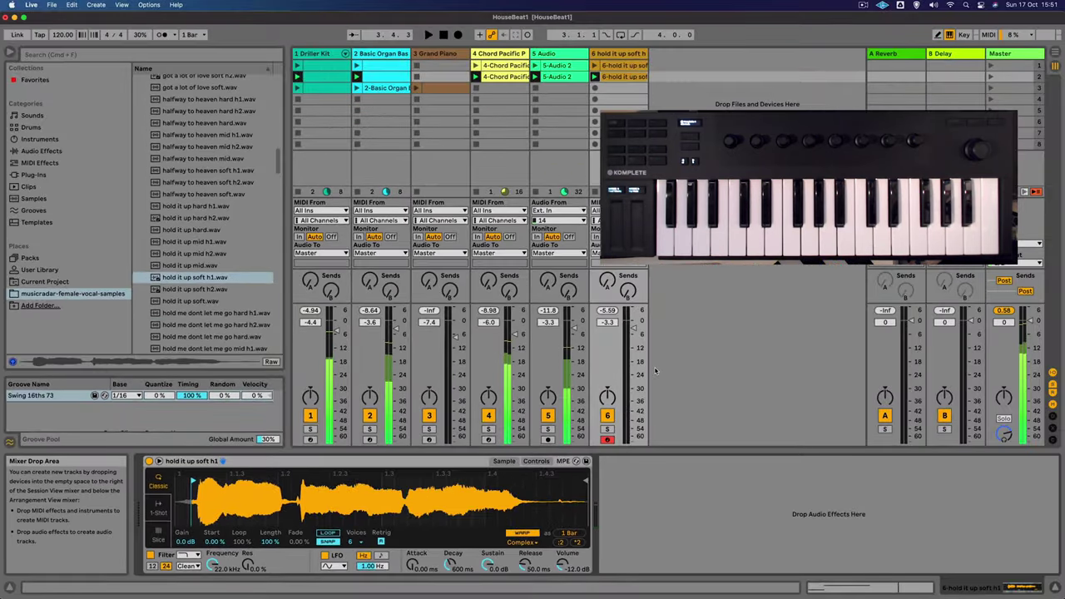
- Launch scene 3 and record a third vocal clip into the third slot of the hold it up track
{"action": "left_click", "coordinate": [1002, 88]}
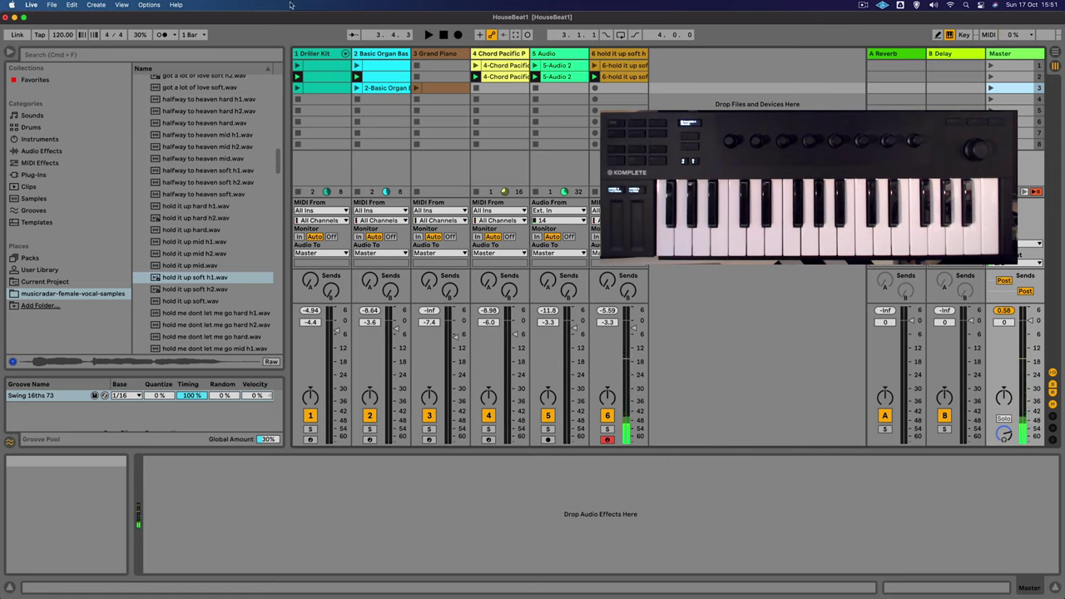
{"action": "left_click", "coordinate": [989, 87]}
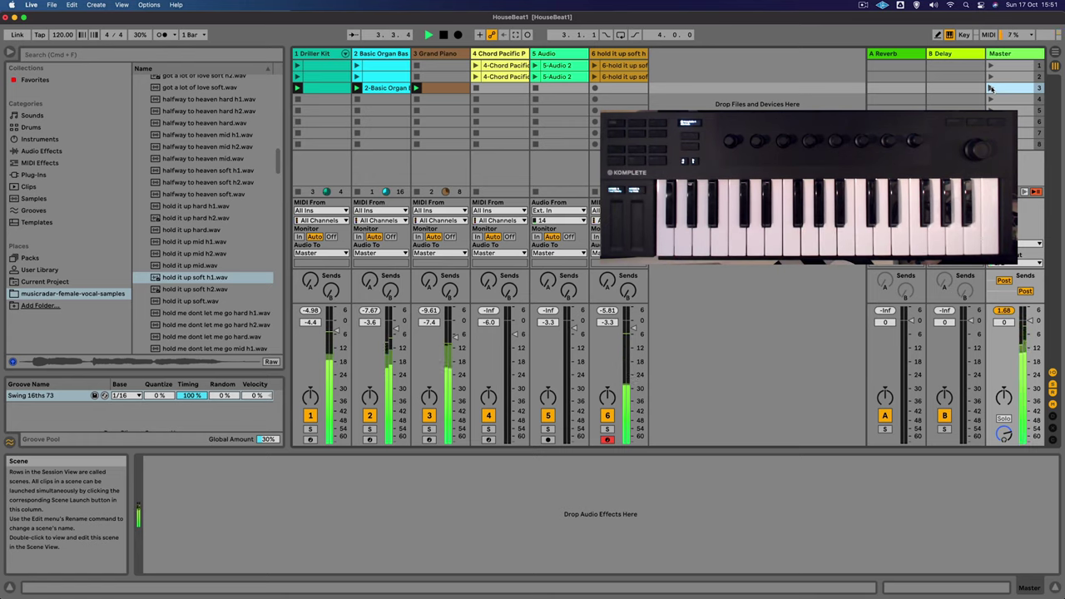
{"action": "left_click", "coordinate": [597, 90]}
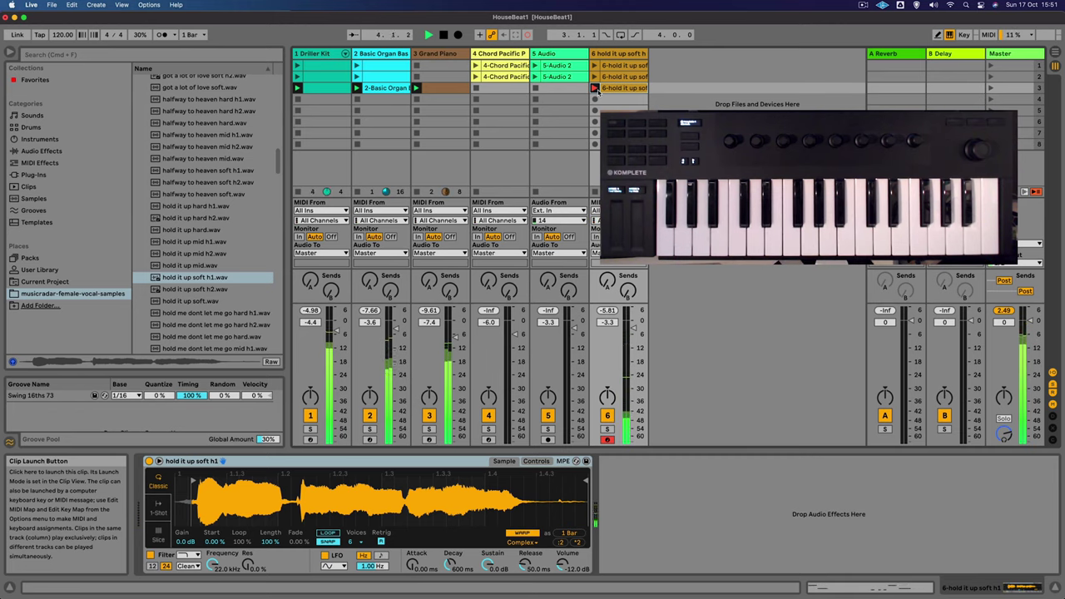
{"action": "left_click", "coordinate": [594, 87]}
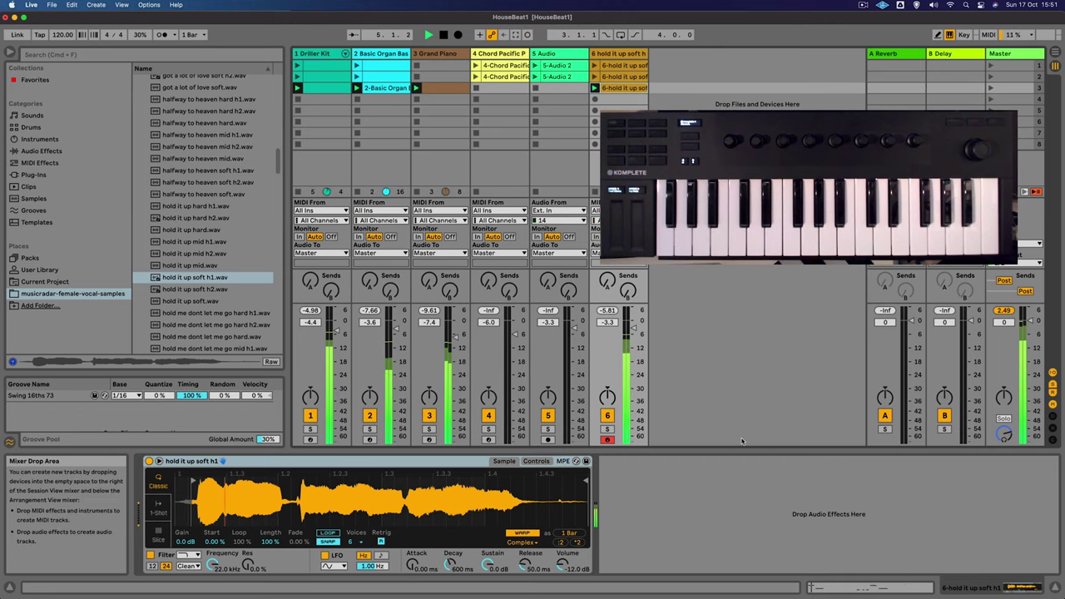
- Quantize all notes in the third vocal clip, apply the Swing 16ths 73 groove and play the result back
{"action": "left_click", "coordinate": [624, 88]}
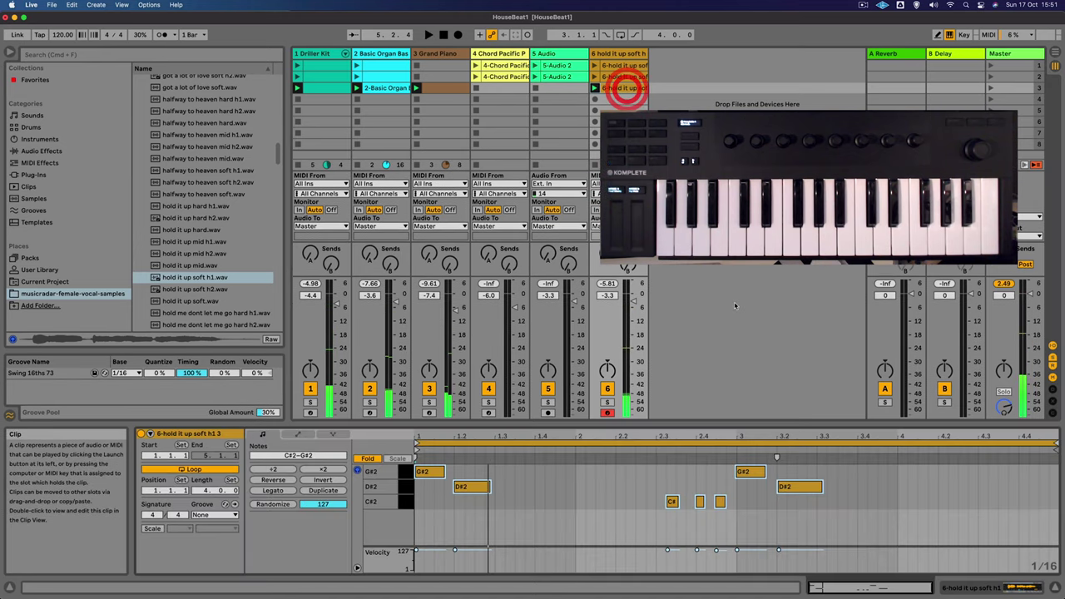
{"action": "left_click", "coordinate": [598, 499]}
{"action": "key", "text": "super+a"}
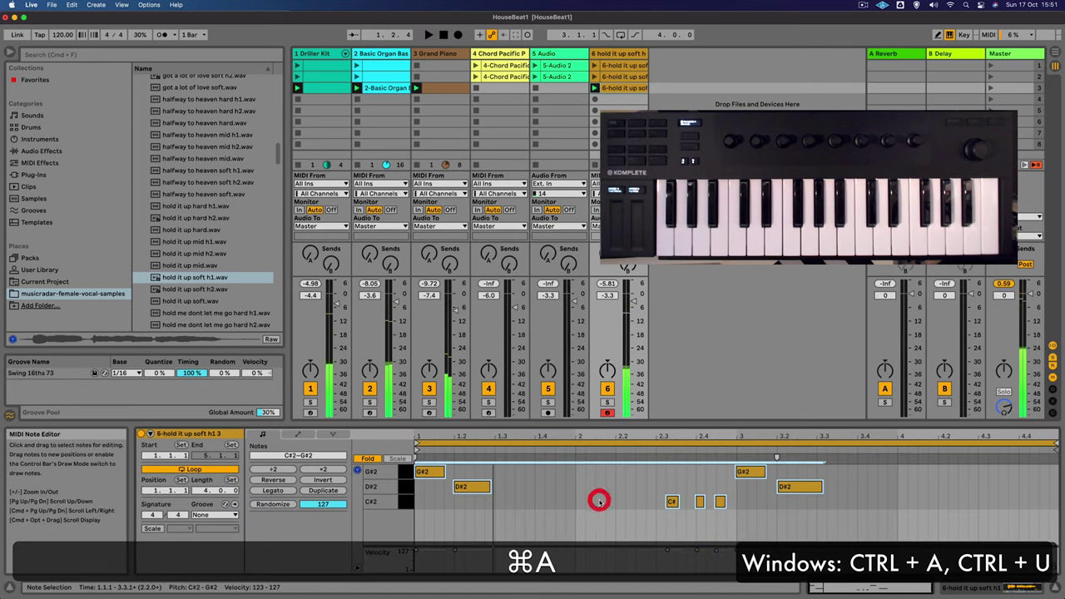
{"action": "key", "text": "super+u"}
{"action": "key", "text": "super+u"}
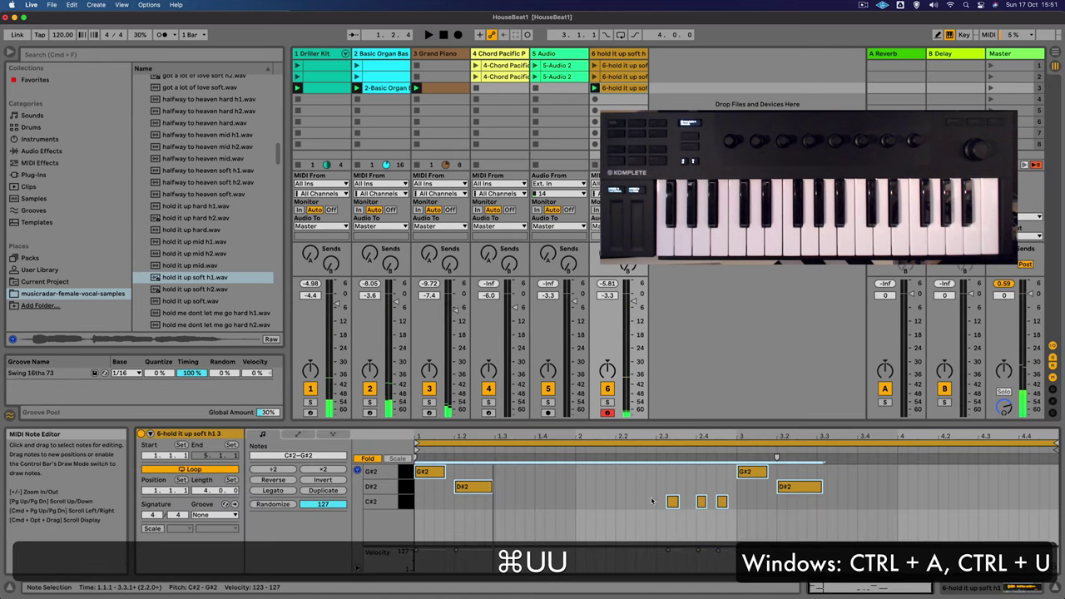
{"action": "left_click", "coordinate": [213, 514]}
{"action": "left_click", "coordinate": [208, 532]}
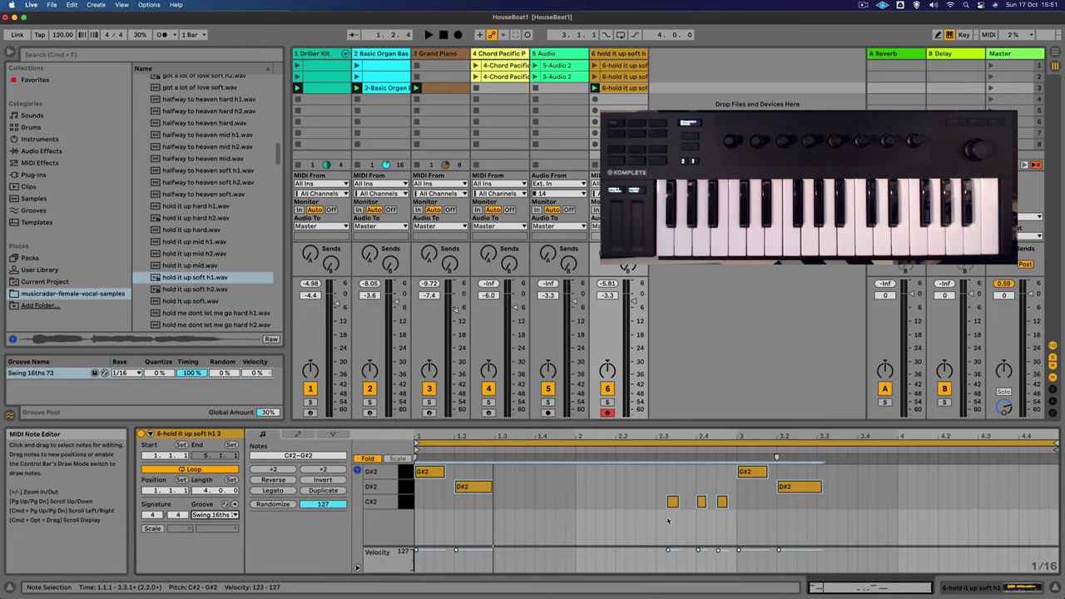
{"action": "key", "text": "space"}
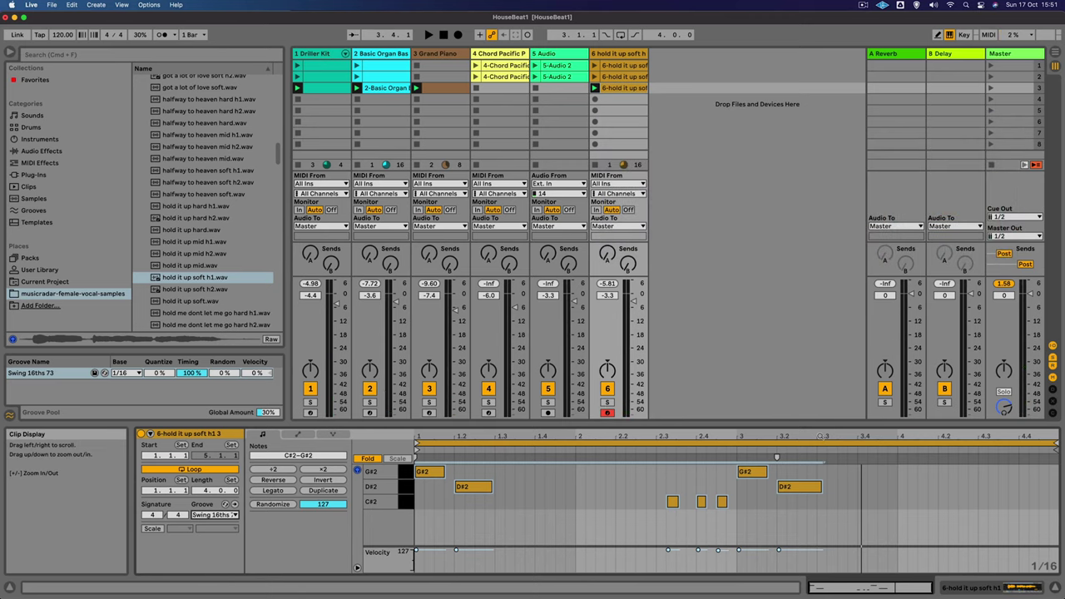
- Shorten the last D#2 note in the third vocal clip so it ends just before 3.3, and play the clip back
{"action": "left_click_drag", "start_coordinate": [819, 436], "coordinate": [800, 457]}
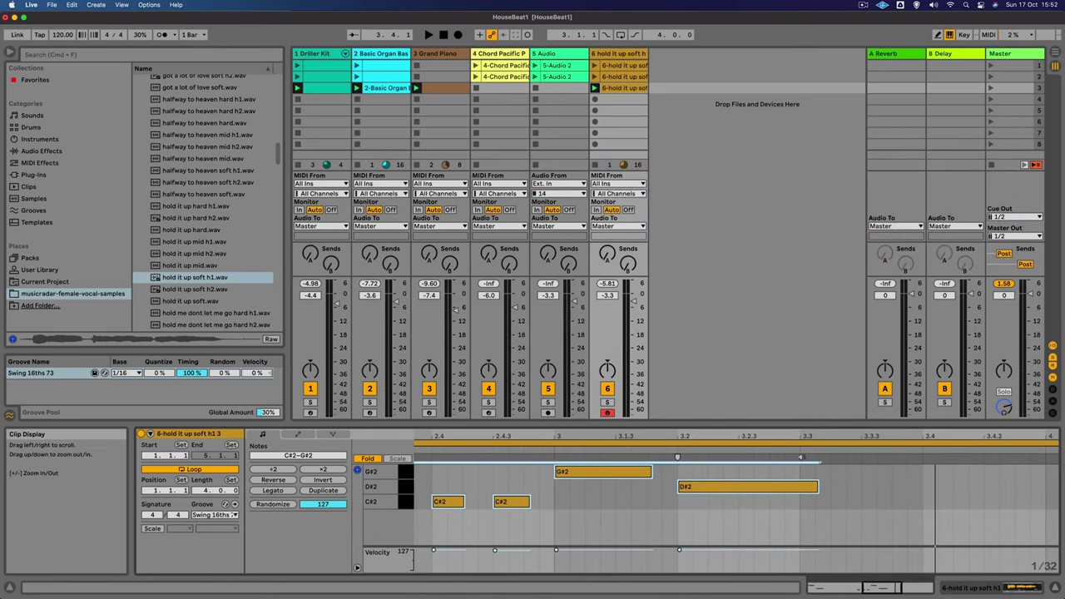
{"action": "left_click", "coordinate": [786, 503]}
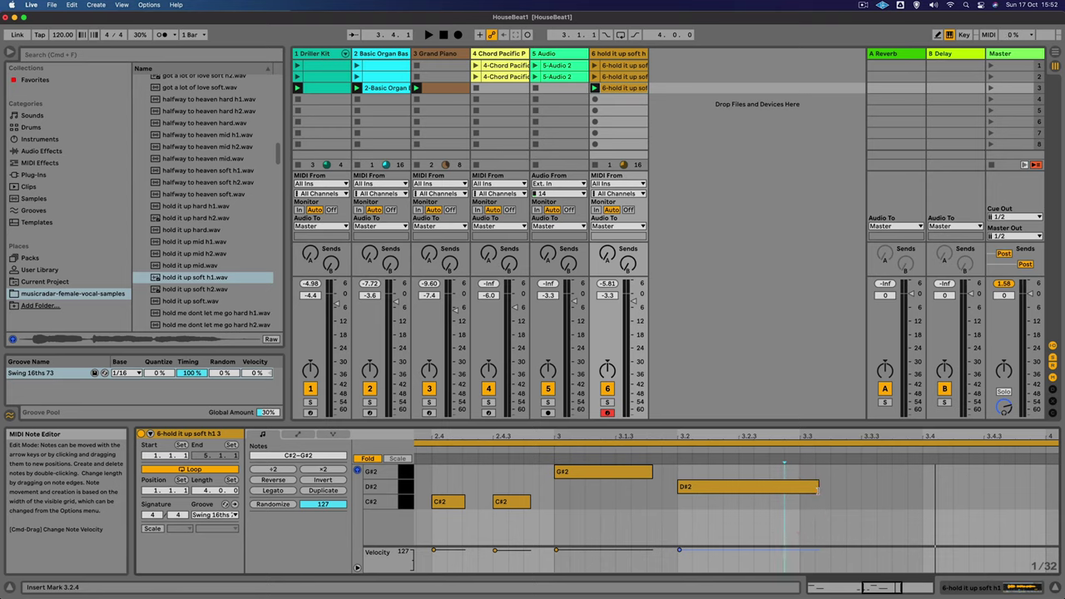
{"action": "left_click_drag", "start_coordinate": [816, 487], "coordinate": [799, 491]}
{"action": "left_click_drag", "start_coordinate": [625, 433], "coordinate": [761, 435]}
{"action": "key", "text": "space"}
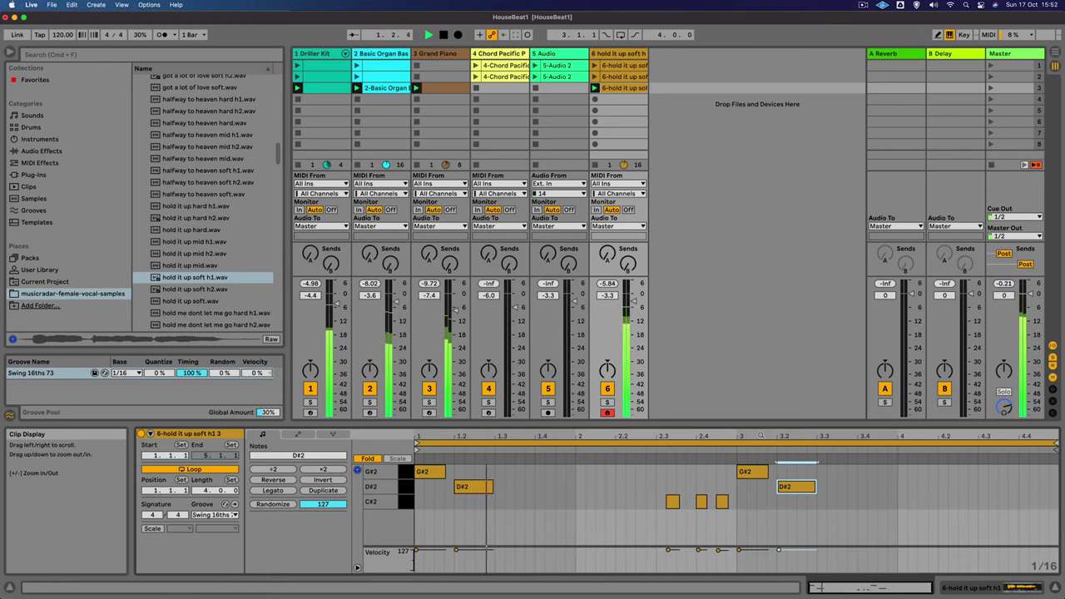